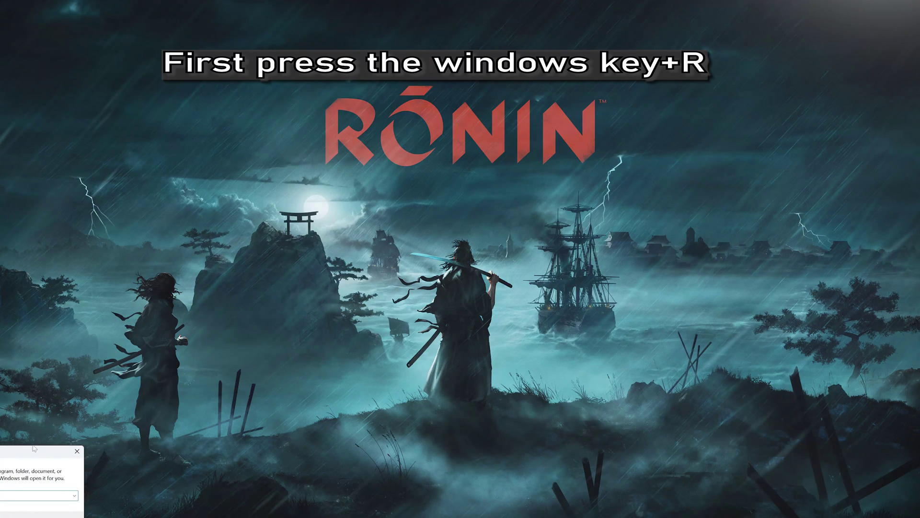
# Step: Launch Device Manager by running devmgmt.msc from the Run dialog
pyautogui.press('super+r')
pyautogui.moveTo(490, 190); pyautogui.dragTo(518, 146)
pyautogui.write('dev')
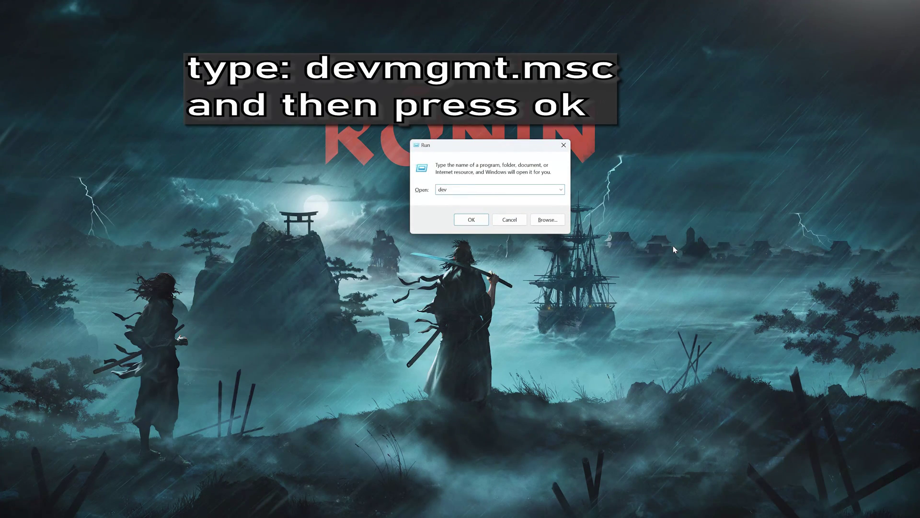
pyautogui.write('mgmt.msc')
pyautogui.click(463, 223)
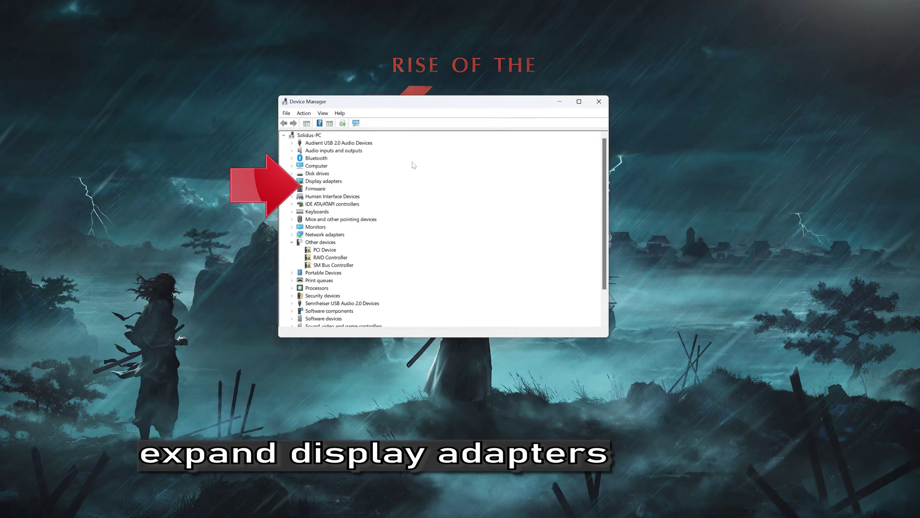
# Step: Expand the display adapters and open the properties of the NVIDIA GeForce RTX 4090
pyautogui.click(322, 182)
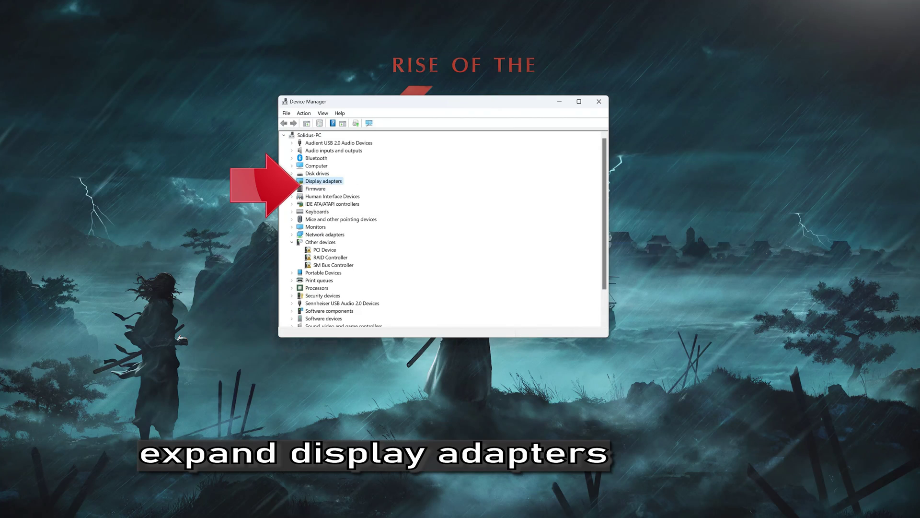
pyautogui.click(291, 181)
pyautogui.click(324, 189)
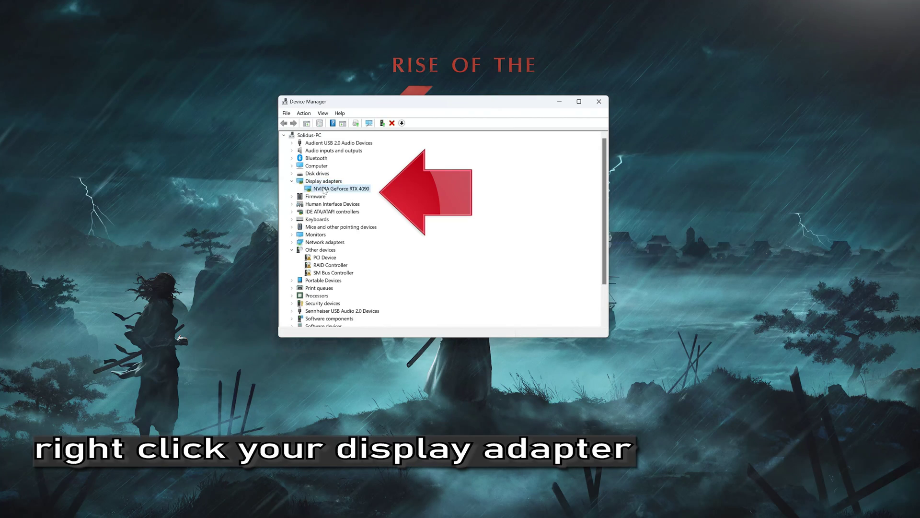
pyautogui.rightClick(324, 191)
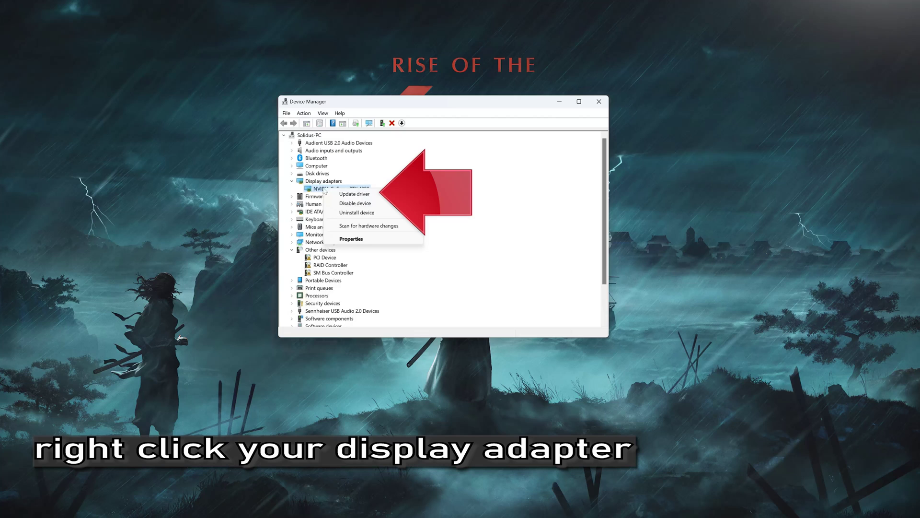
pyautogui.click(377, 242)
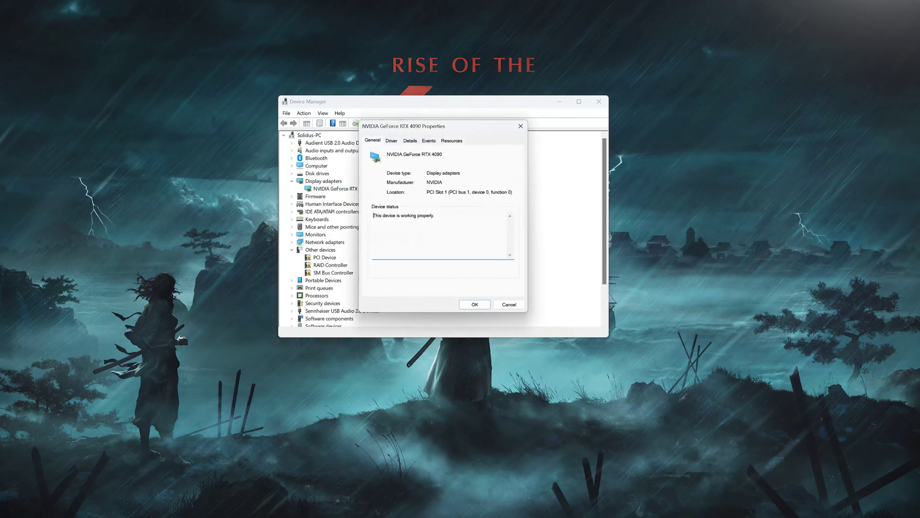
# Step: Search automatically for an updated driver for the graphics card, and extend the search to Windows Update
pyautogui.click(395, 141)
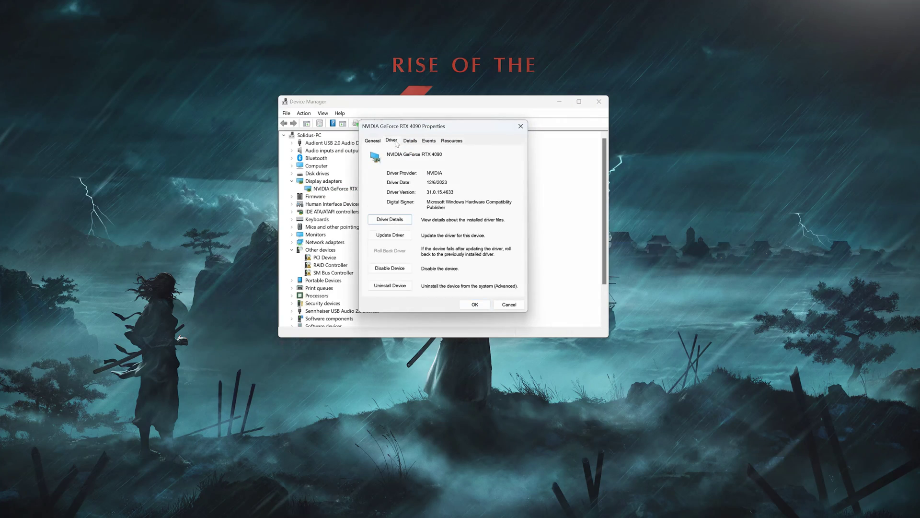
pyautogui.click(387, 236)
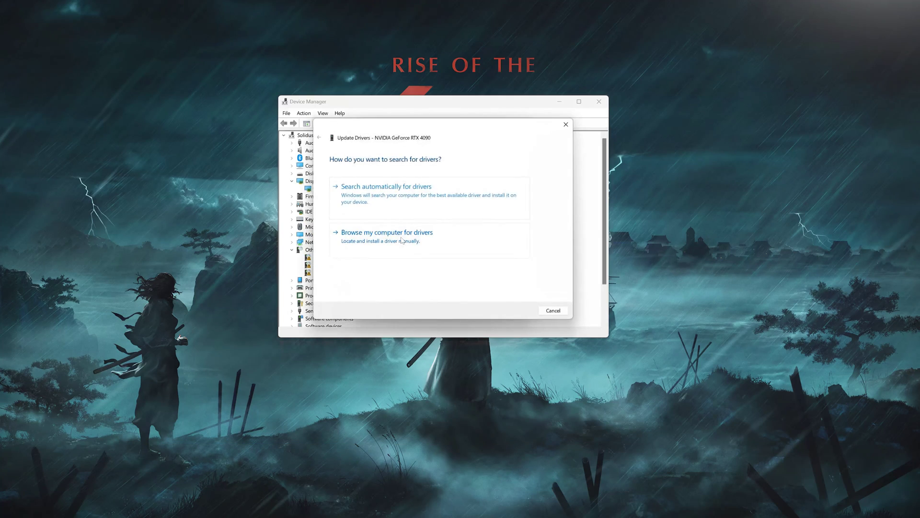
pyautogui.click(437, 200)
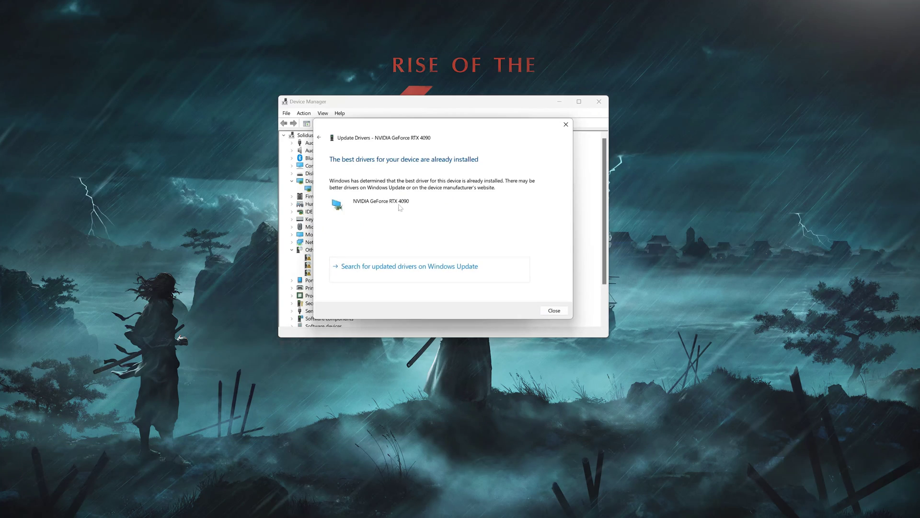
pyautogui.click(431, 267)
pyautogui.click(632, 135)
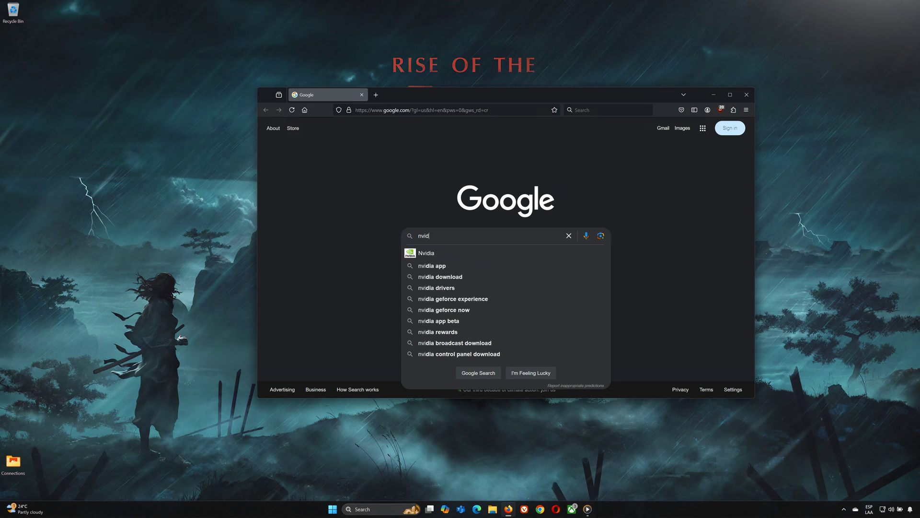
# Step: In Firefox, search Google for "nvidia app download" and download the NVIDIA App installer from NVIDIA's official page
pyautogui.write('app')
pyautogui.write(' d')
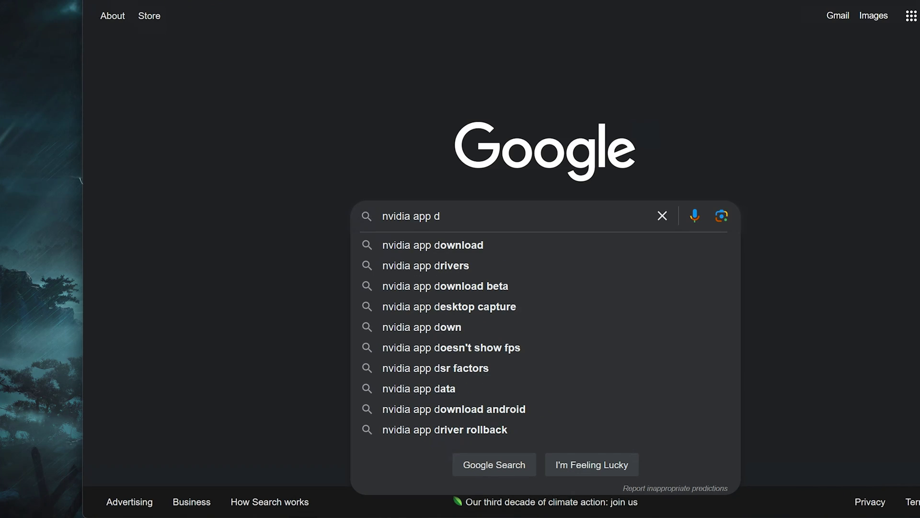
pyautogui.click(439, 244)
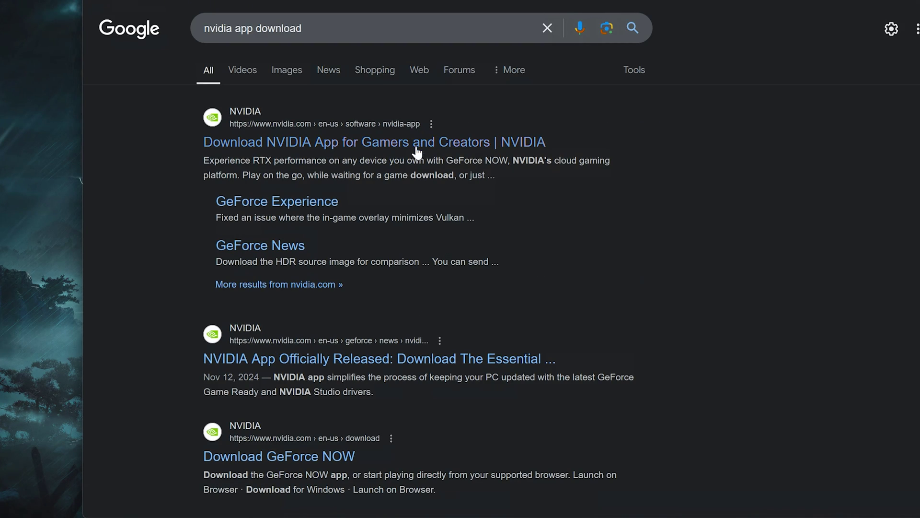
pyautogui.click(417, 153)
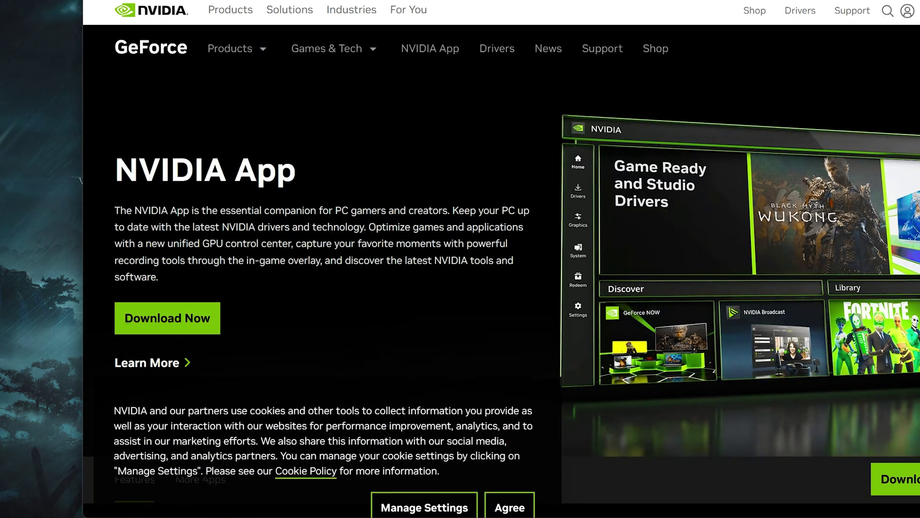
pyautogui.click(167, 318)
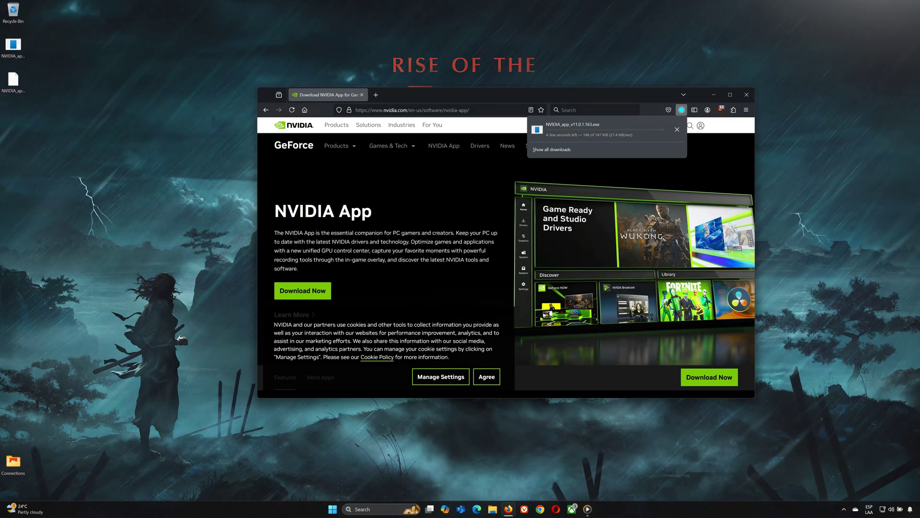
pyautogui.click(746, 95)
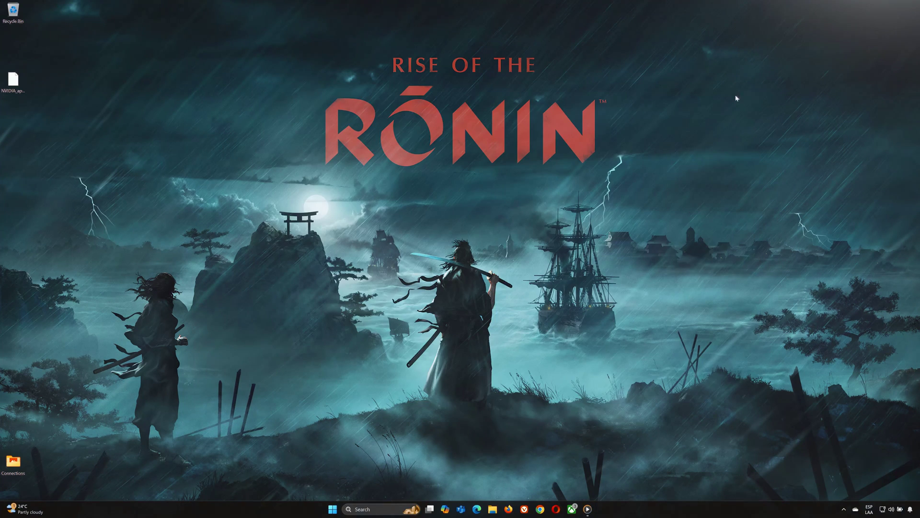
# Step: Run the downloaded NVIDIA App installer, accept its license terms, and dismiss the release highlights
pyautogui.doubleClick(14, 86)
pyautogui.click(421, 312)
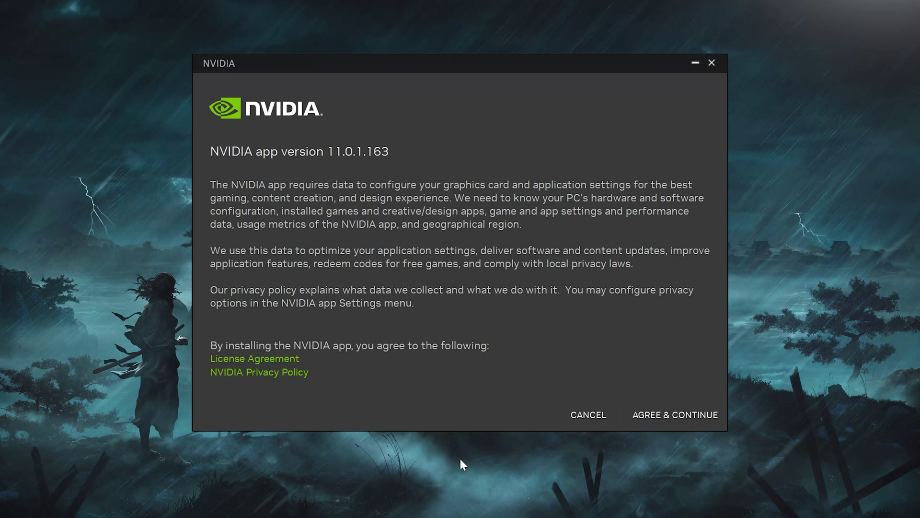
pyautogui.click(660, 423)
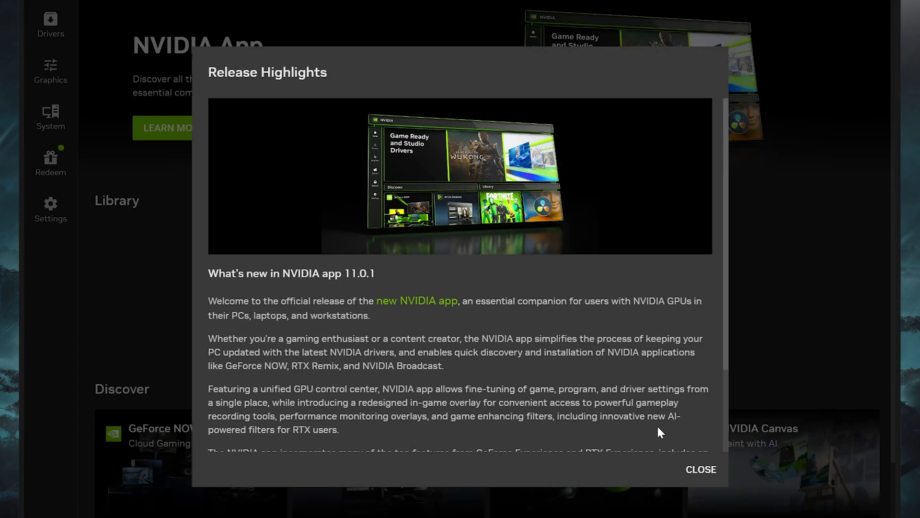
pyautogui.click(700, 467)
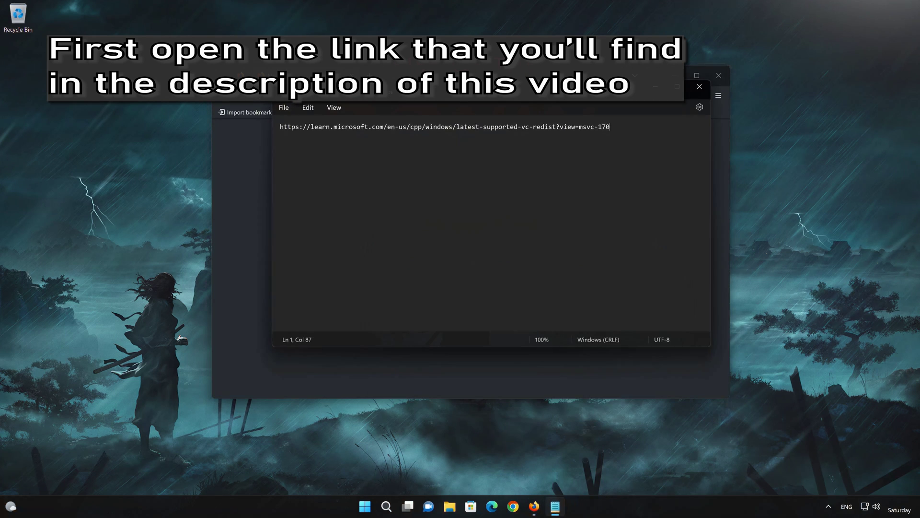
# Step: Copy the Microsoft Visual C++ Redistributable link from the Notepad text and open it in Firefox
pyautogui.hotkey('ctrl', 'a')
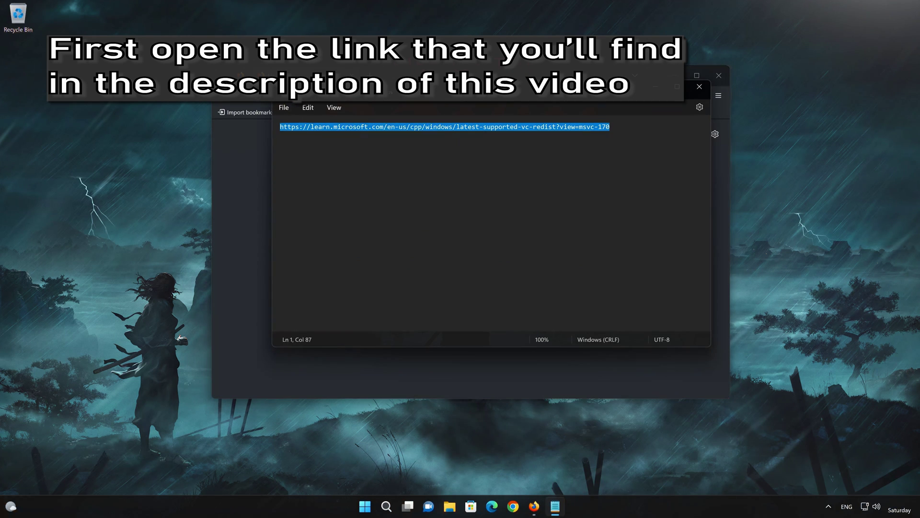
pyautogui.hotkey('ctrl', 'c')
pyautogui.hotkey('alt', 'Tab')
pyautogui.rightClick(402, 98)
pyautogui.click(421, 181)
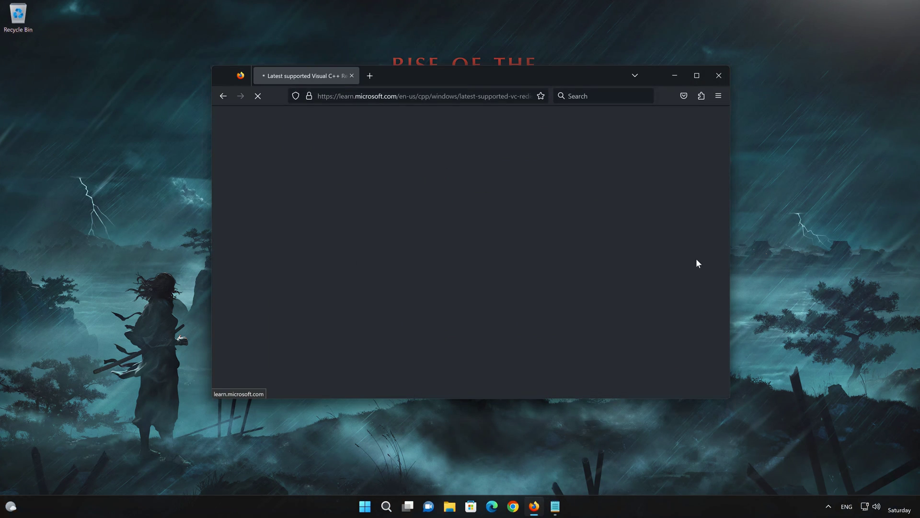
# Step: Download the X86 and X64 versions of the Visual C++ Redistributable and close the browser
pyautogui.scroll(-5, 651, 295)
pyautogui.scroll(1, 650, 296)
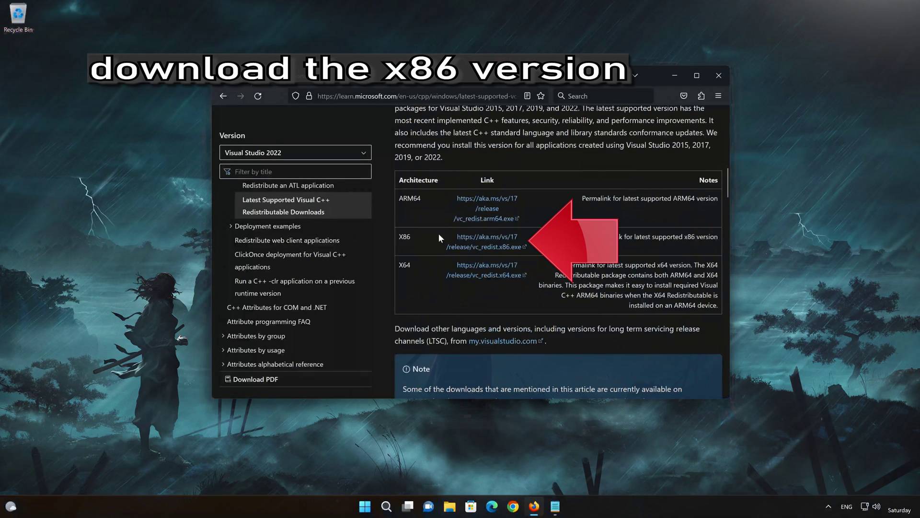
pyautogui.click(486, 245)
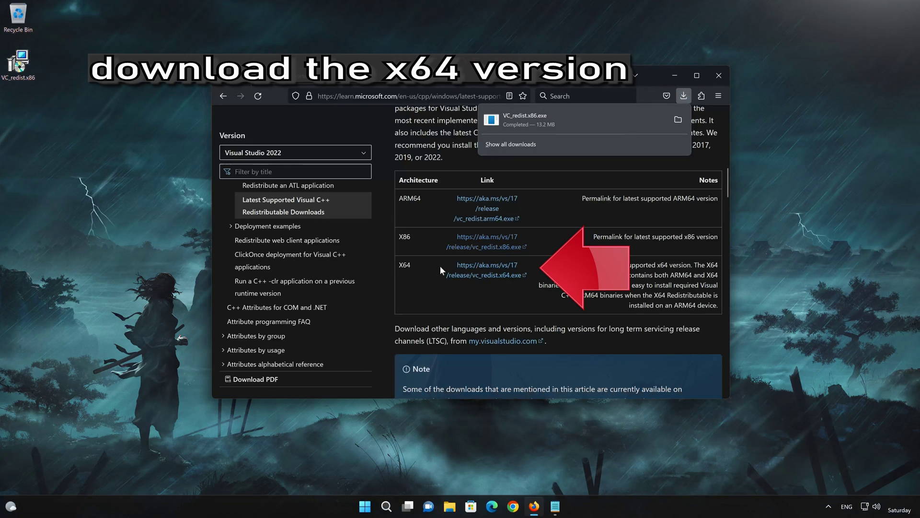
pyautogui.click(500, 275)
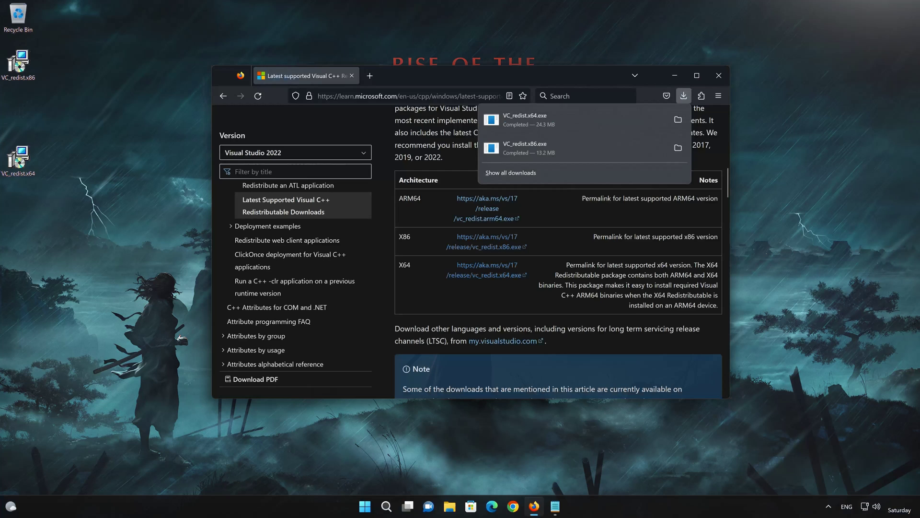
pyautogui.click(712, 79)
pyautogui.click(712, 76)
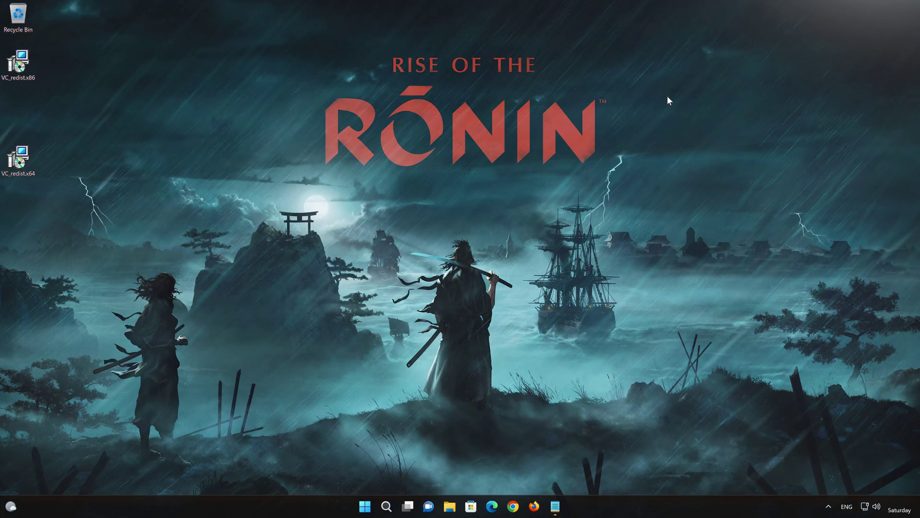
# Step: Install VC_redist.x86 from the desktop, agreeing to the license terms and allowing it to make changes, and close the installer
pyautogui.click(18, 68)
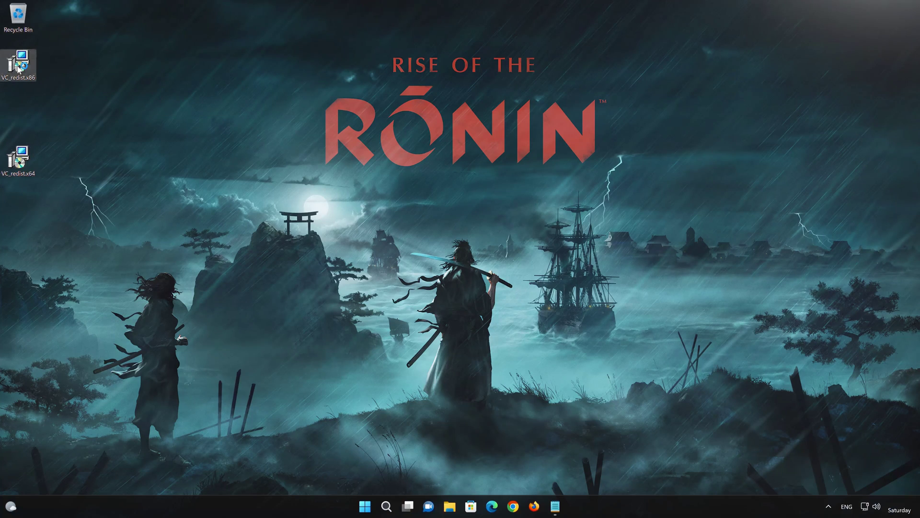
pyautogui.doubleClick(19, 68)
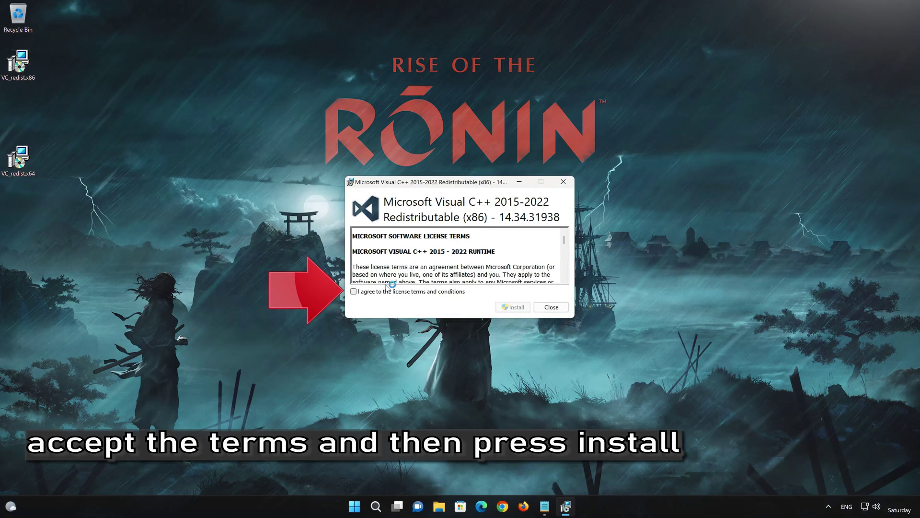
pyautogui.click(353, 291)
pyautogui.click(519, 309)
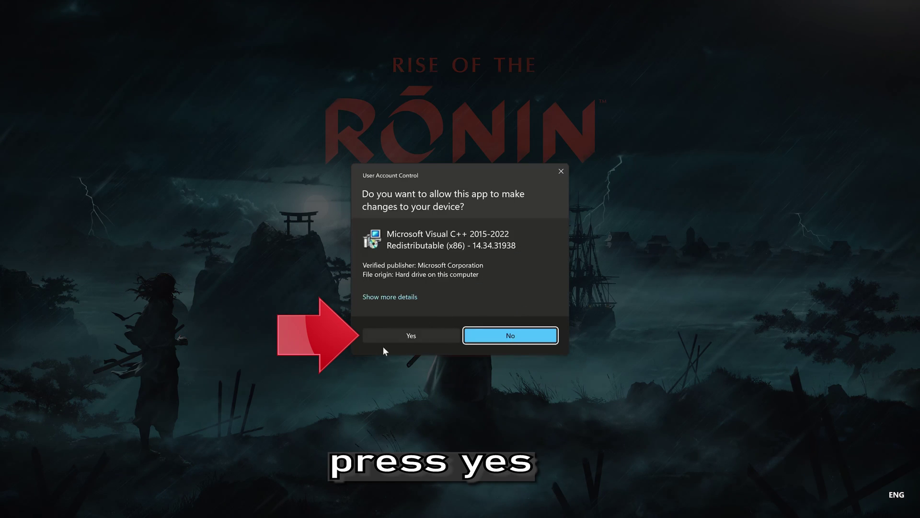
pyautogui.click(408, 337)
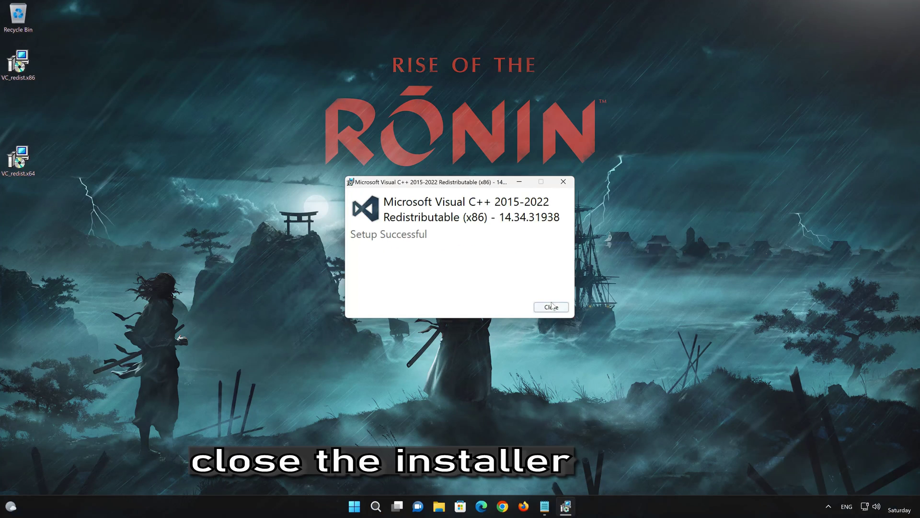
pyautogui.click(551, 307)
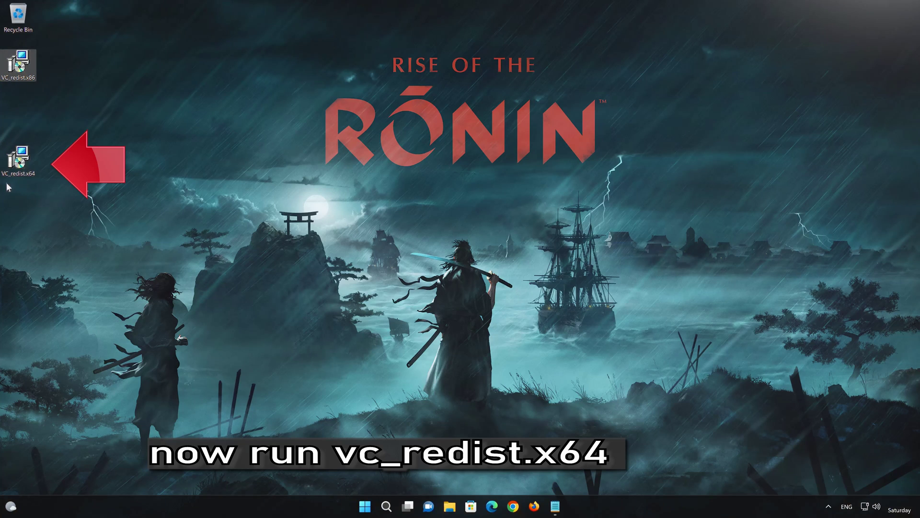
# Step: Install VC_redist.x64 from the desktop, agreeing to the license terms and allowing it to make changes, and close the installer
pyautogui.doubleClick(17, 167)
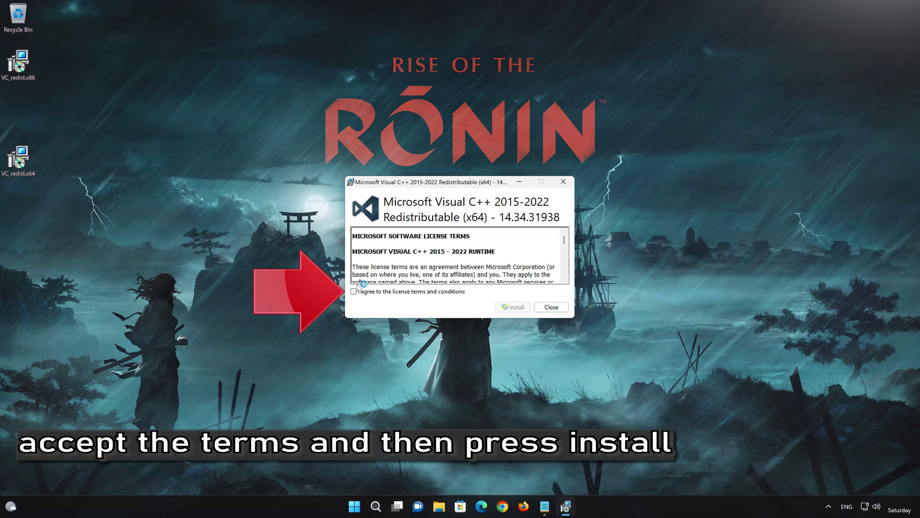
pyautogui.click(353, 290)
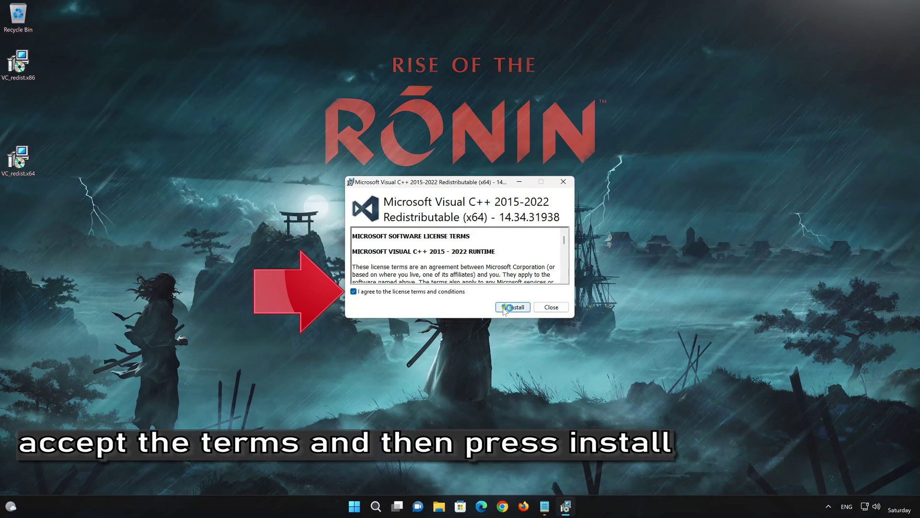
pyautogui.click(520, 307)
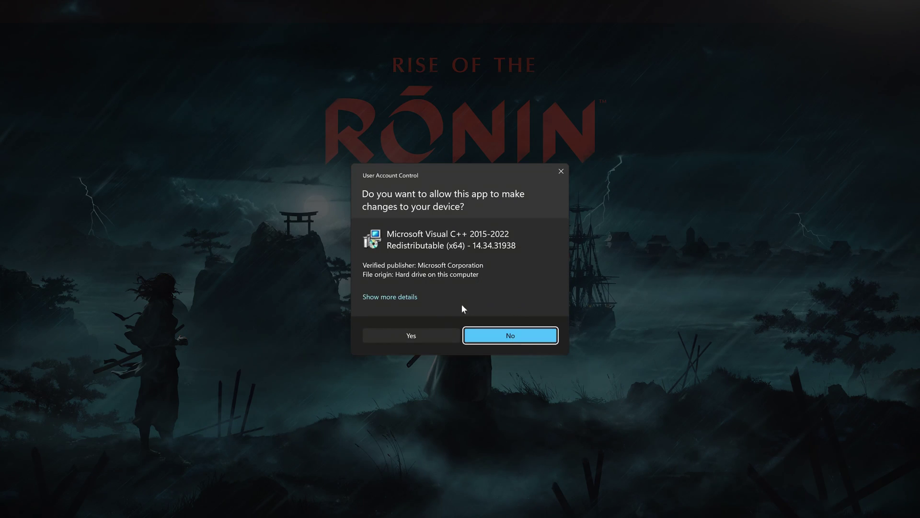
pyautogui.click(406, 336)
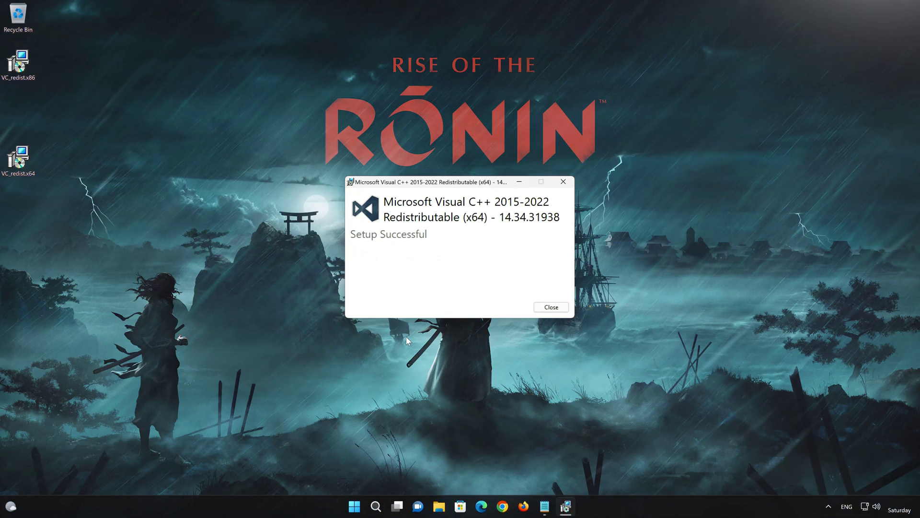
pyautogui.click(550, 307)
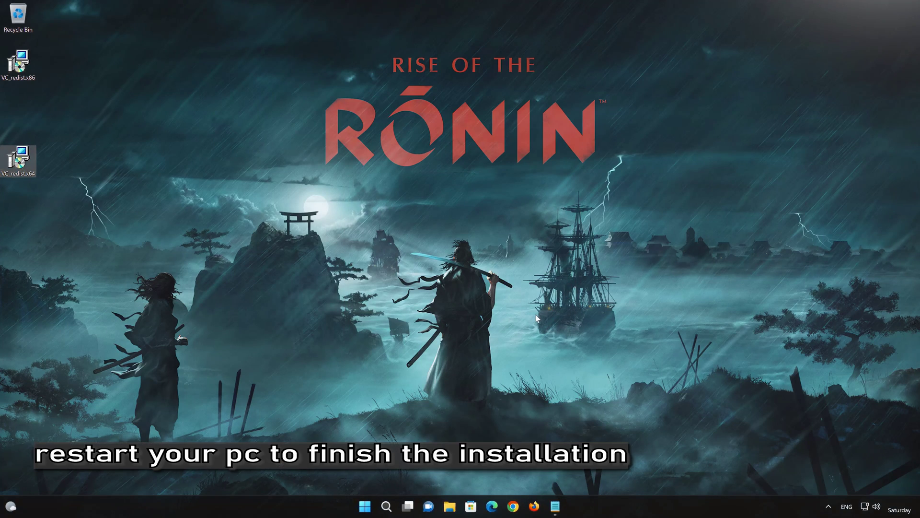
# Step: Restart the PC to finish the Visual C++ Redistributable installation
pyautogui.click(365, 506)
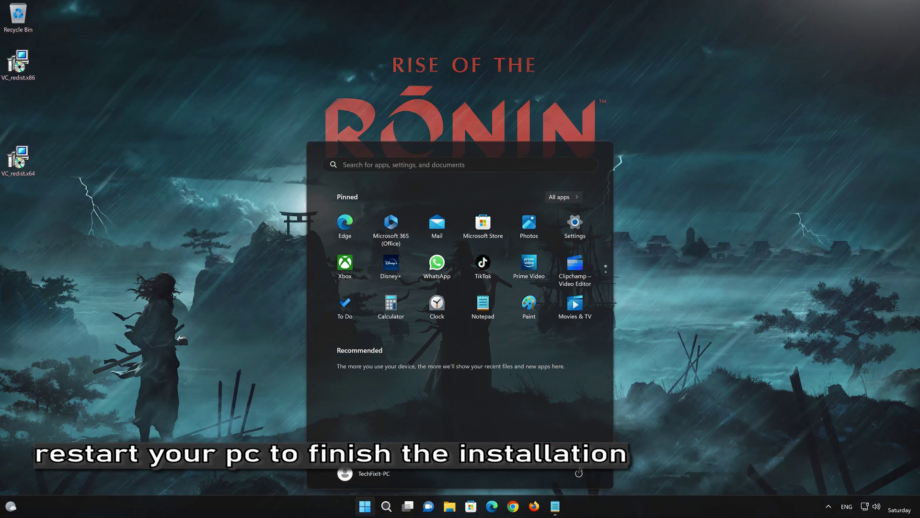
pyautogui.click(578, 472)
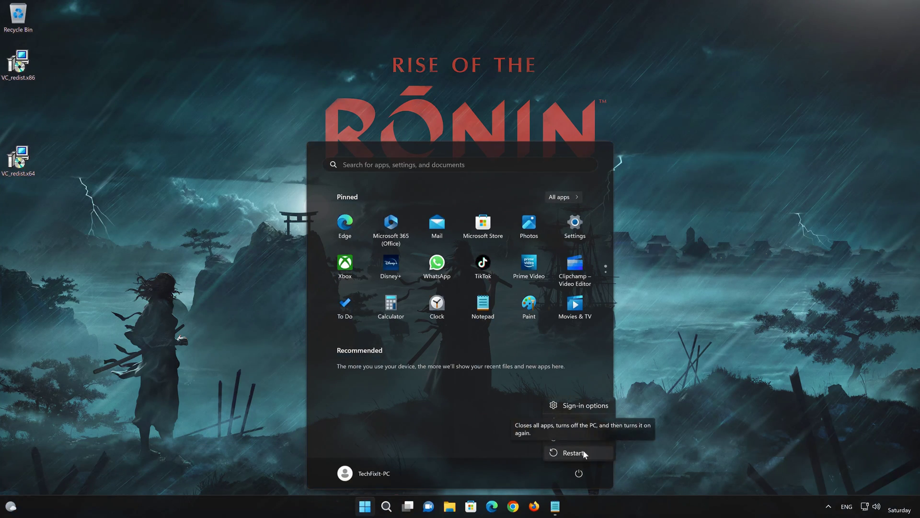
pyautogui.click(582, 451)
# Step: Open the copied Microsoft download link for the DirectX Software Development Kit in Firefox
pyautogui.click(346, 363)
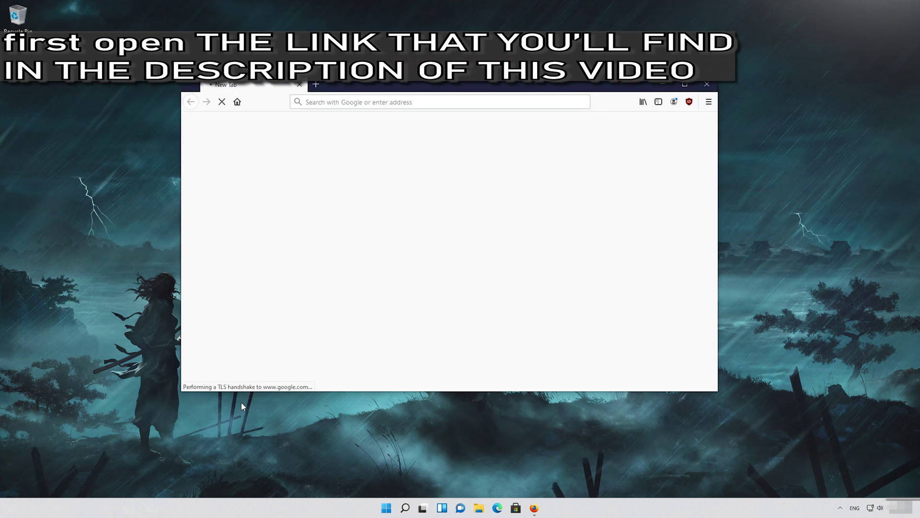
pyautogui.rightClick(395, 103)
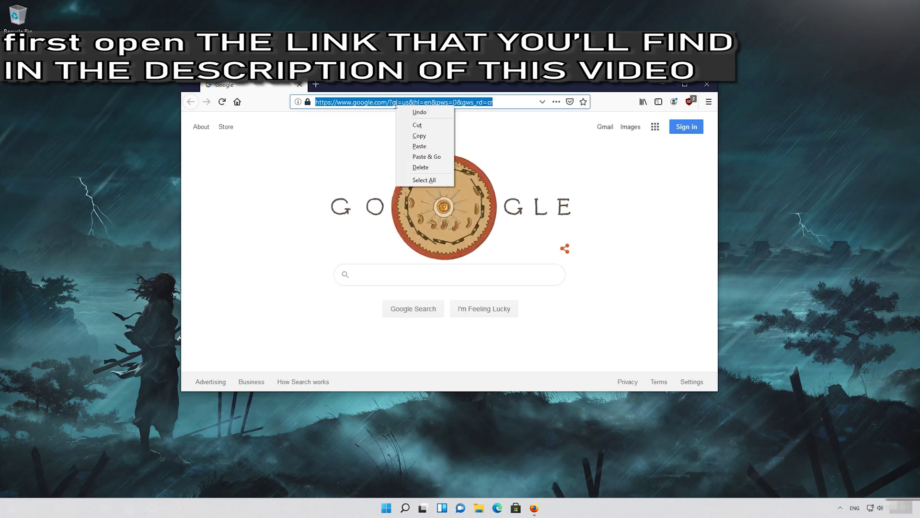
pyautogui.click(424, 157)
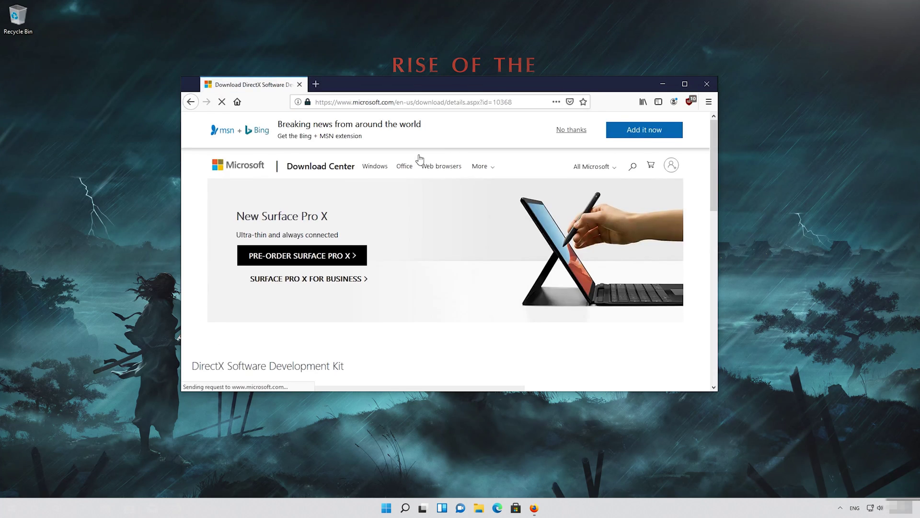
# Step: Download the English DirectX Software Development Kit, save dxsdk_aug2006.exe and close the browser
pyautogui.scroll(-3, 417, 192)
pyautogui.scroll(-1, 416, 194)
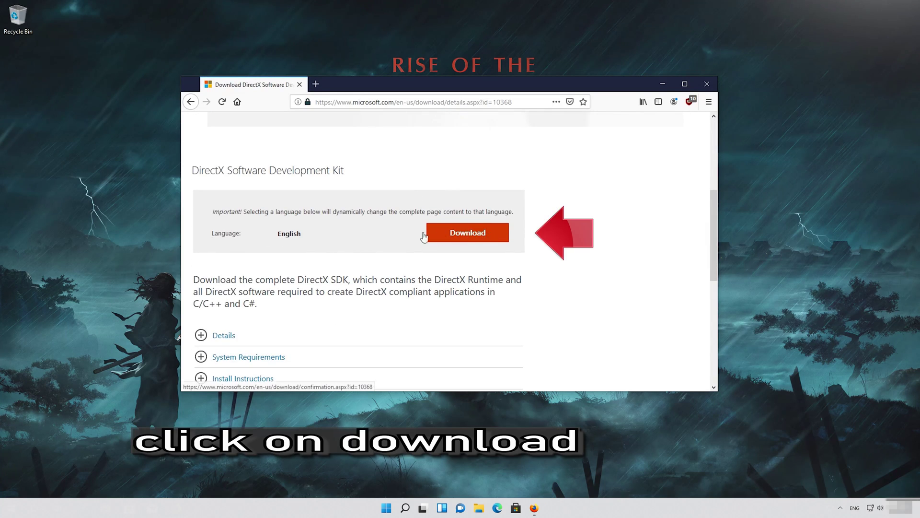
pyautogui.click(473, 239)
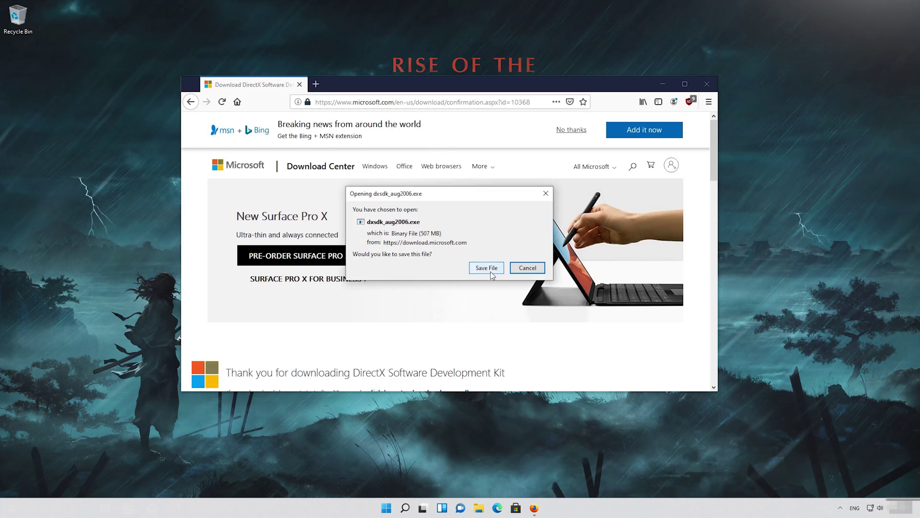
pyautogui.click(486, 268)
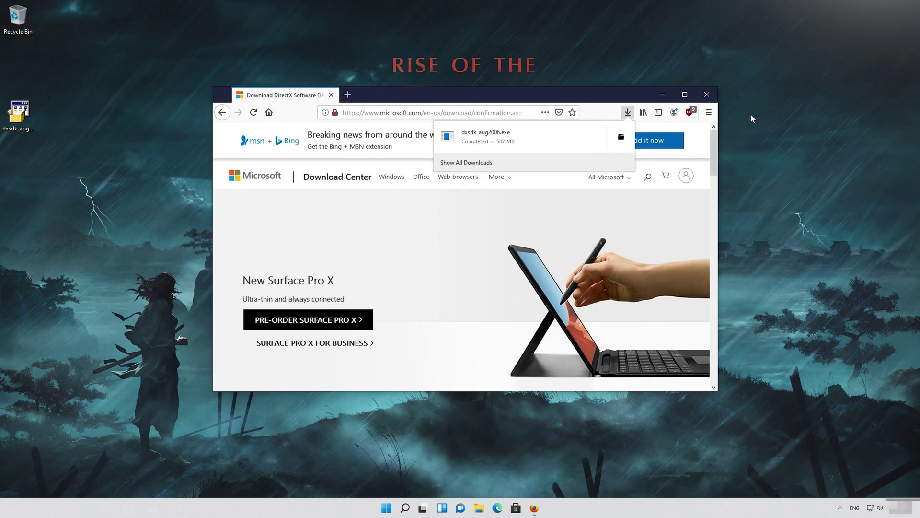
pyautogui.click(712, 96)
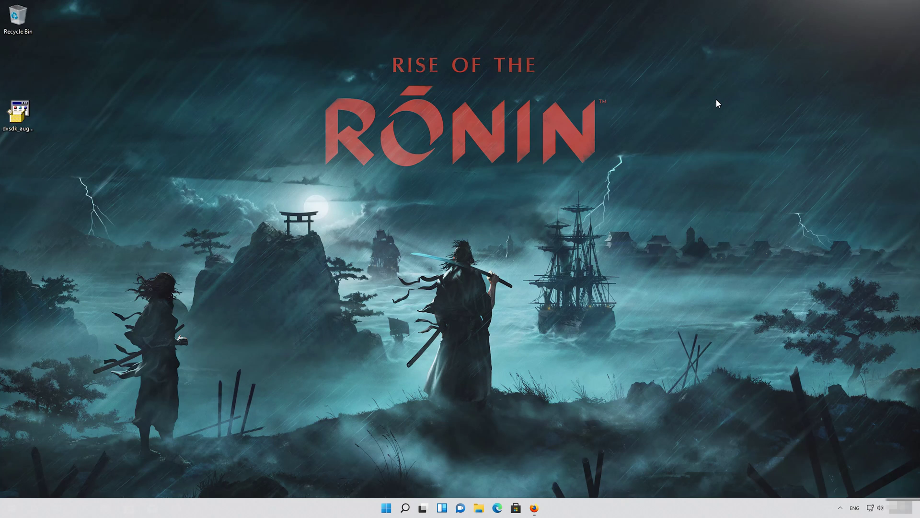
# Step: Run dxsdk_aug2006 from the desktop, accept its license agreement and unzip the setup files to the suggested folder
pyautogui.doubleClick(19, 115)
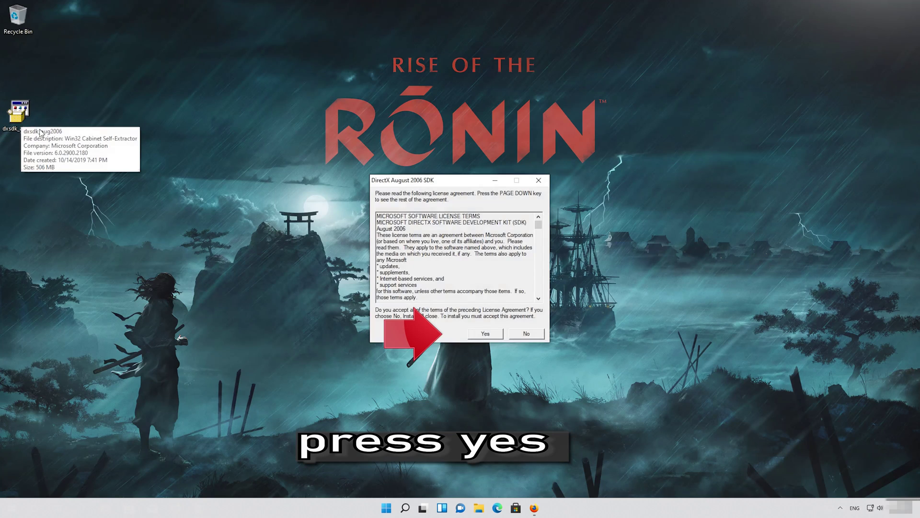
pyautogui.click(485, 334)
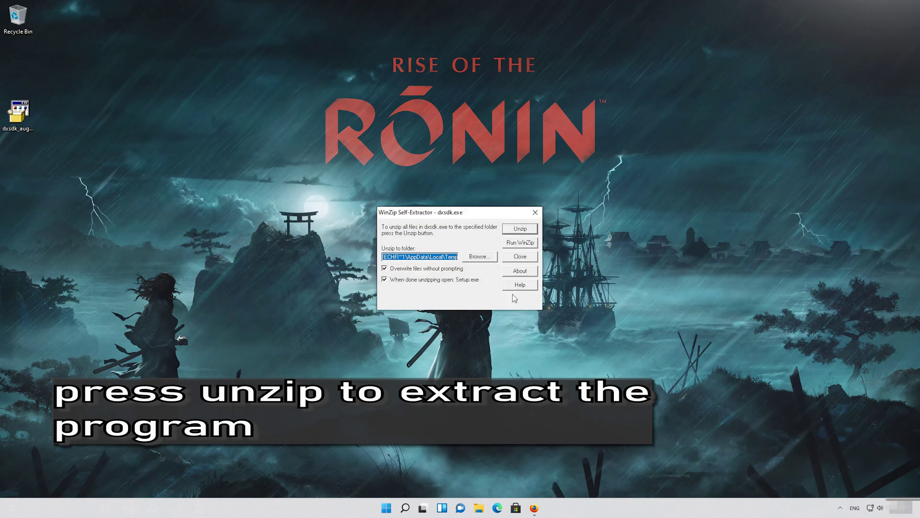
pyautogui.click(521, 230)
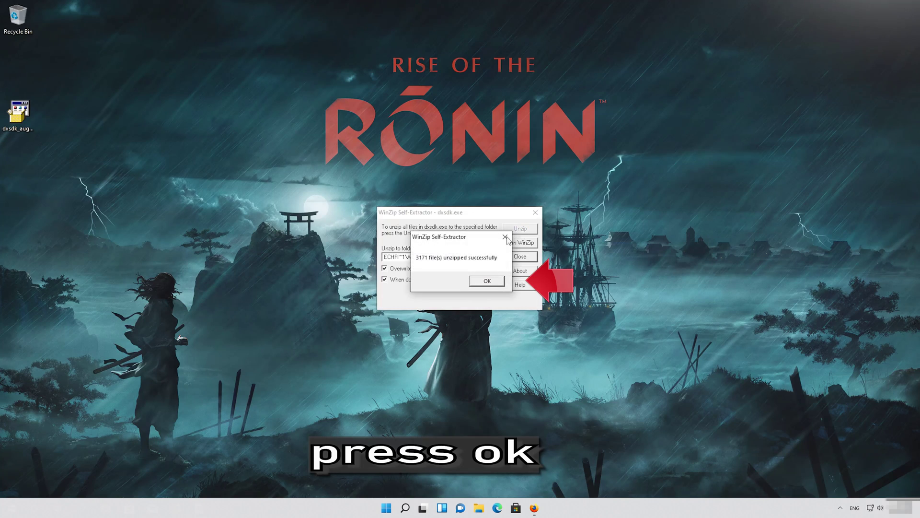
pyautogui.click(491, 283)
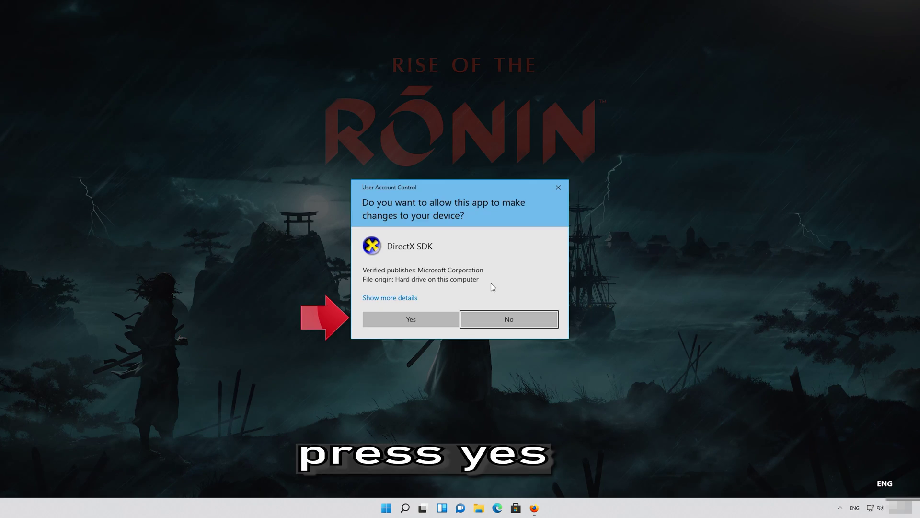
# Step: Allow the DirectX SDK to make changes, install the .NET Framework 3.5 feature and agree to the .NET Framework 1.1 license
pyautogui.click(418, 320)
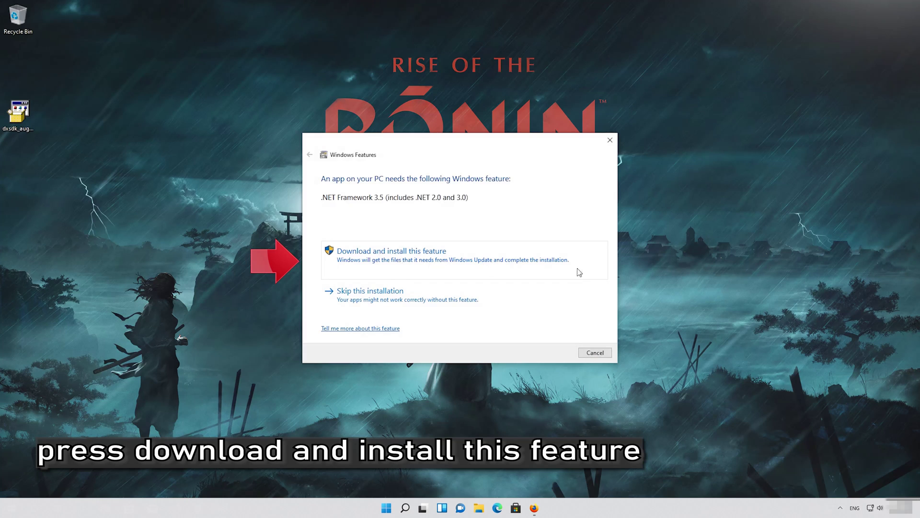
pyautogui.click(343, 264)
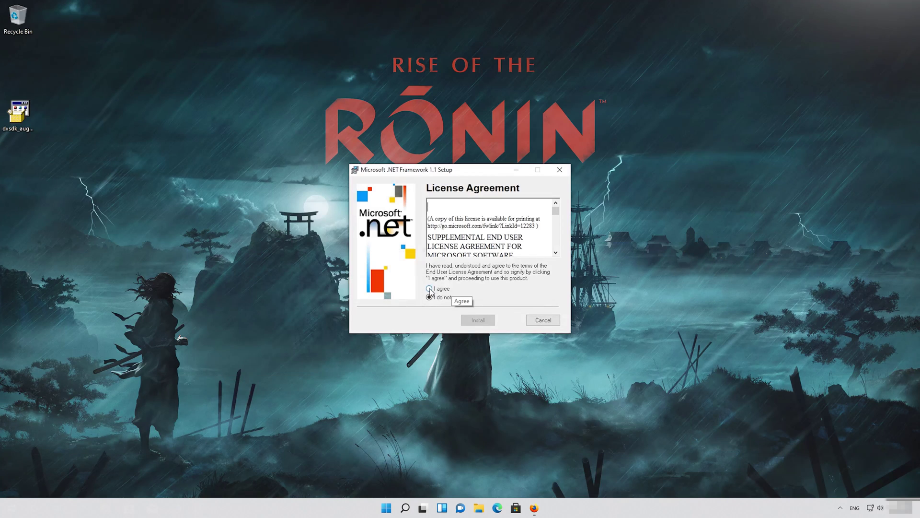
pyautogui.click(430, 289)
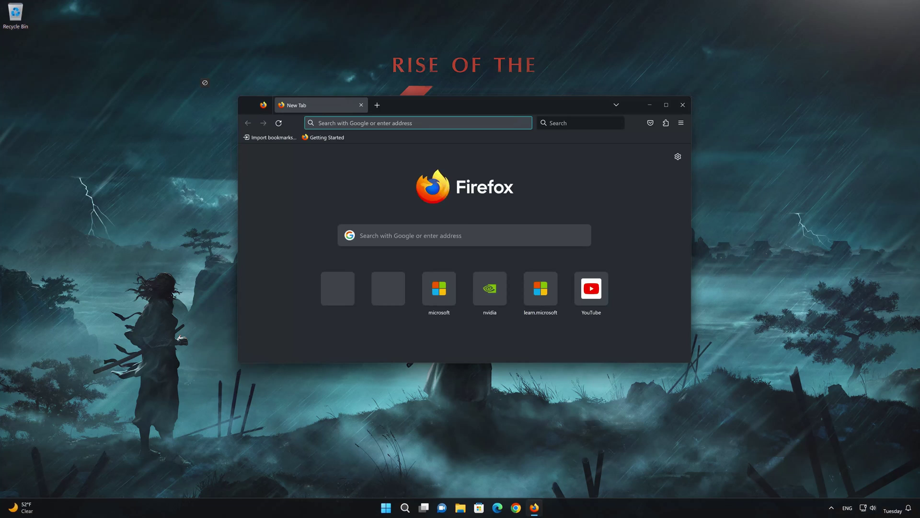
pyautogui.rightClick(416, 123)
pyautogui.click(433, 186)
pyautogui.press('Return')
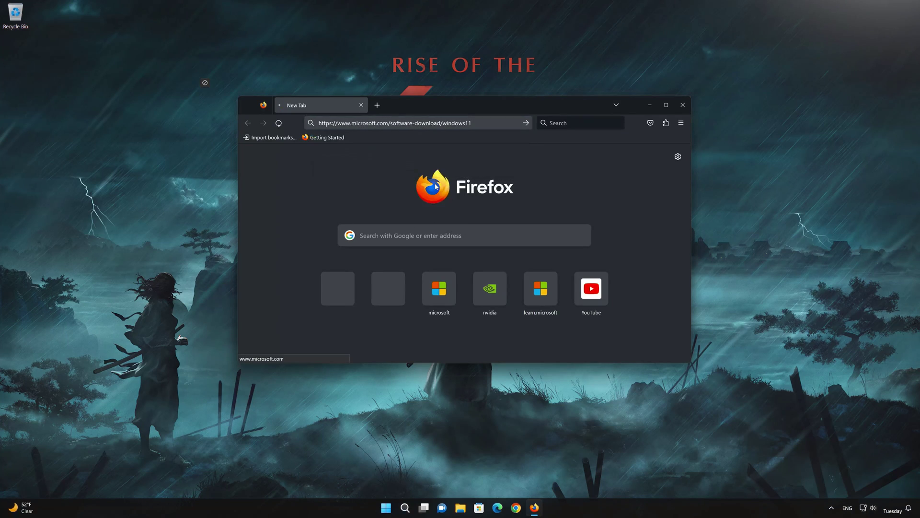
# Step: Download mediacreationtool.exe from the Create Windows 11 Installation Media section and close the browser
pyautogui.scroll(-1, 439, 200)
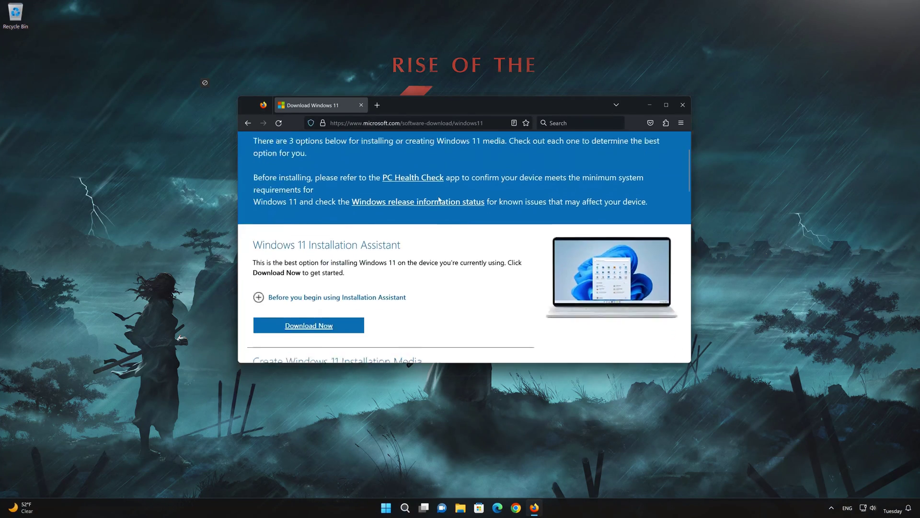
pyautogui.scroll(-1, 439, 200)
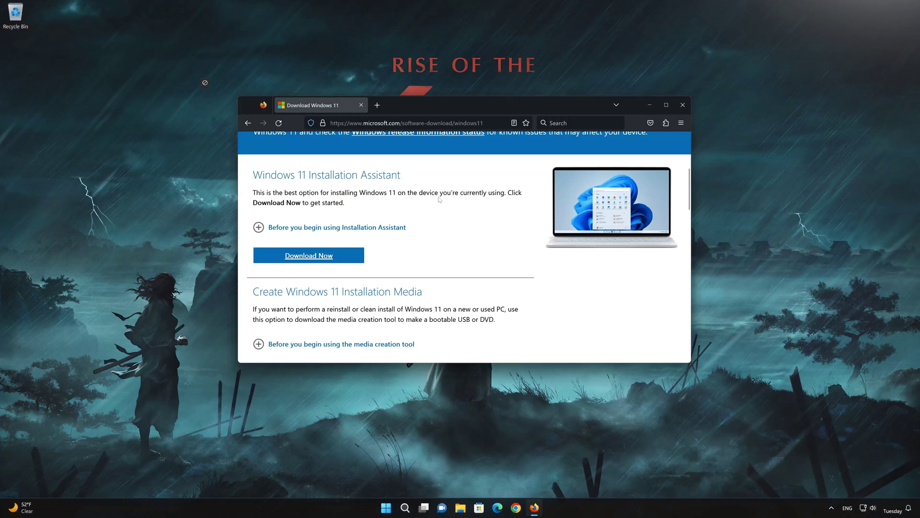
pyautogui.scroll(-3, 439, 200)
pyautogui.scroll(1, 439, 200)
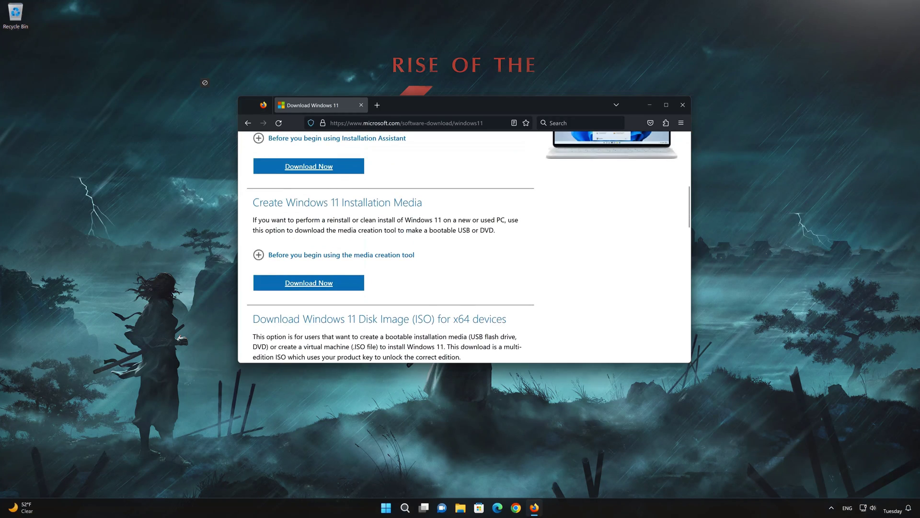
pyautogui.click(320, 286)
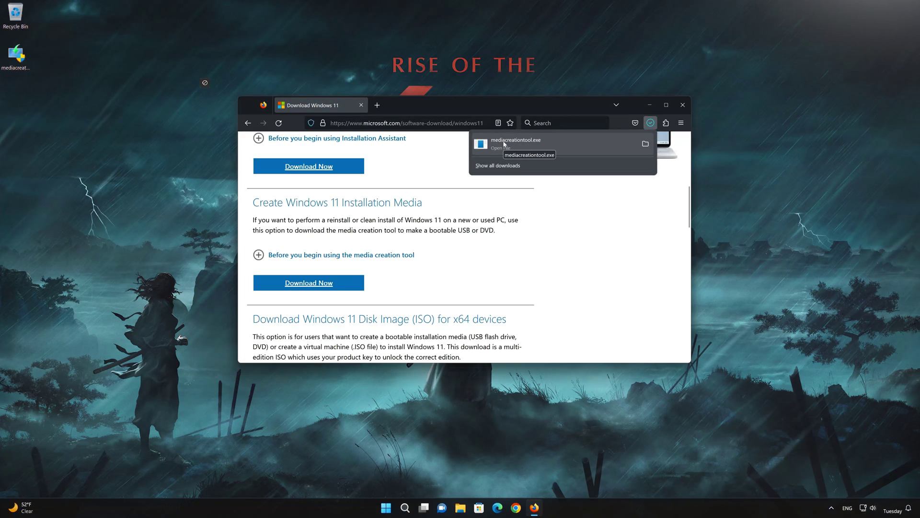
pyautogui.click(683, 105)
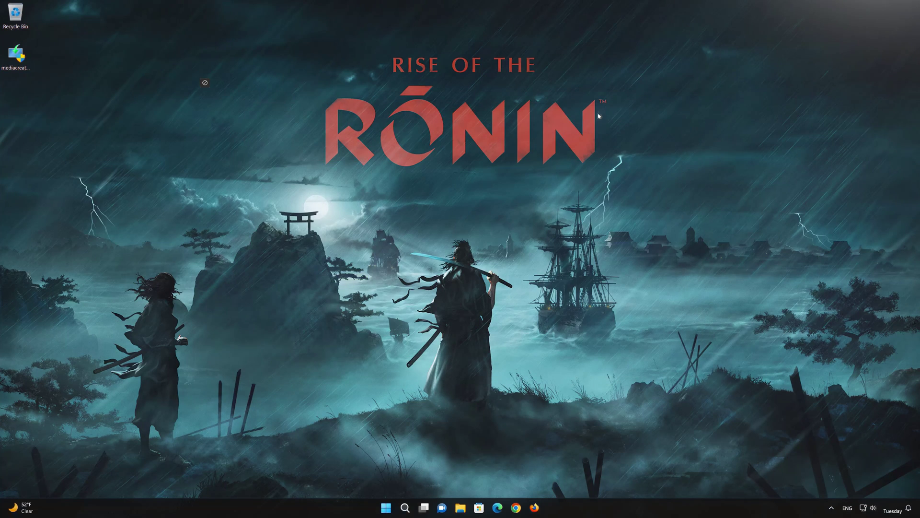
# Step: Run the media creation tool from the desktop, allow it to make changes and accept the recommended language and edition
pyautogui.doubleClick(19, 61)
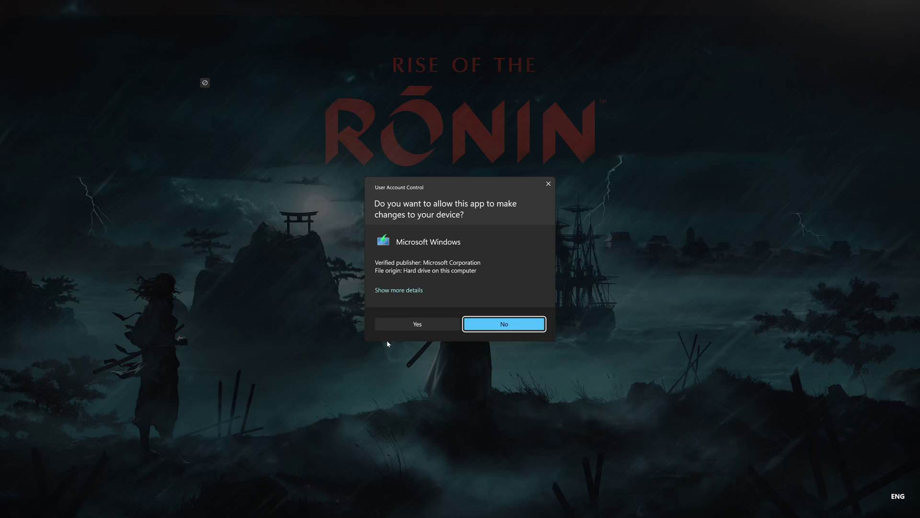
pyautogui.click(417, 325)
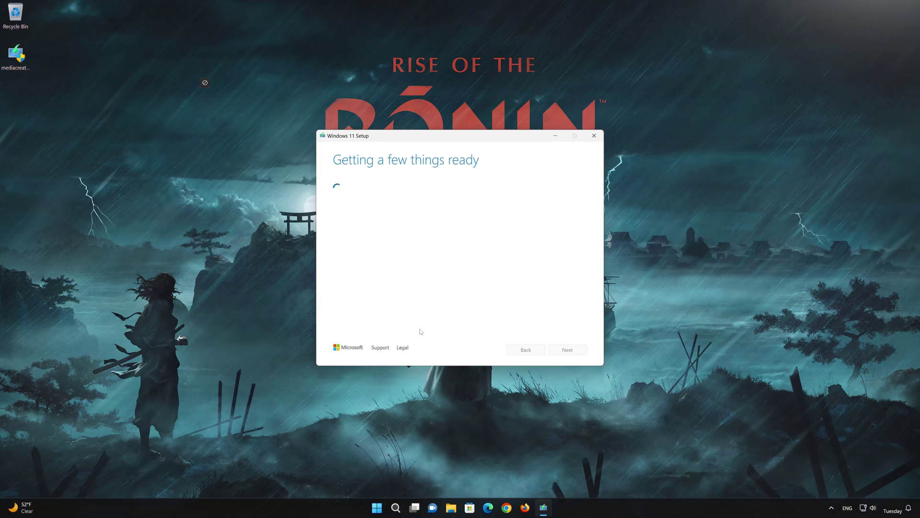
pyautogui.click(574, 349)
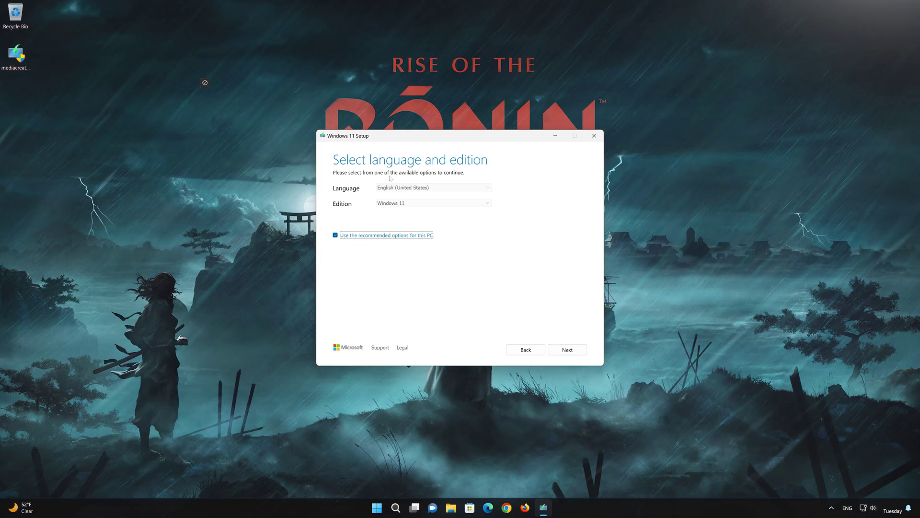
pyautogui.click(576, 352)
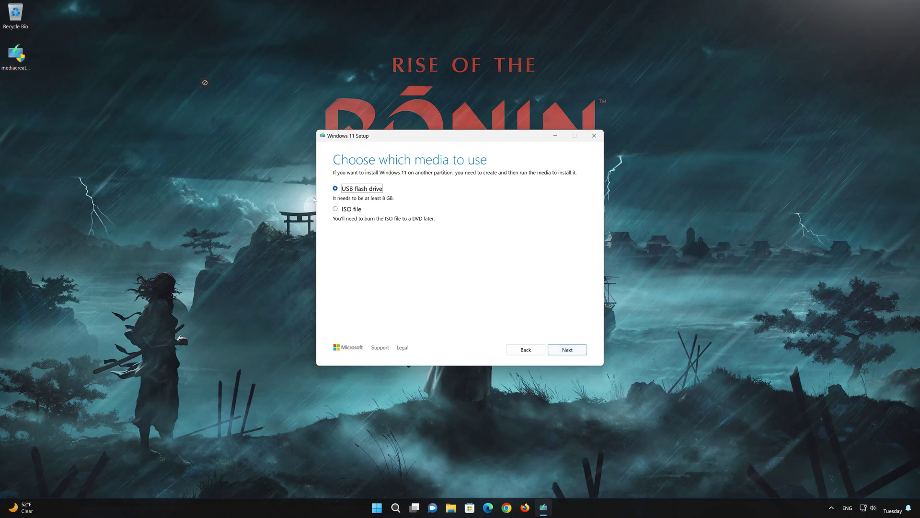
# Step: Choose ISO file as the media and save it to the Desktop as Windows11
pyautogui.click(336, 209)
pyautogui.click(575, 351)
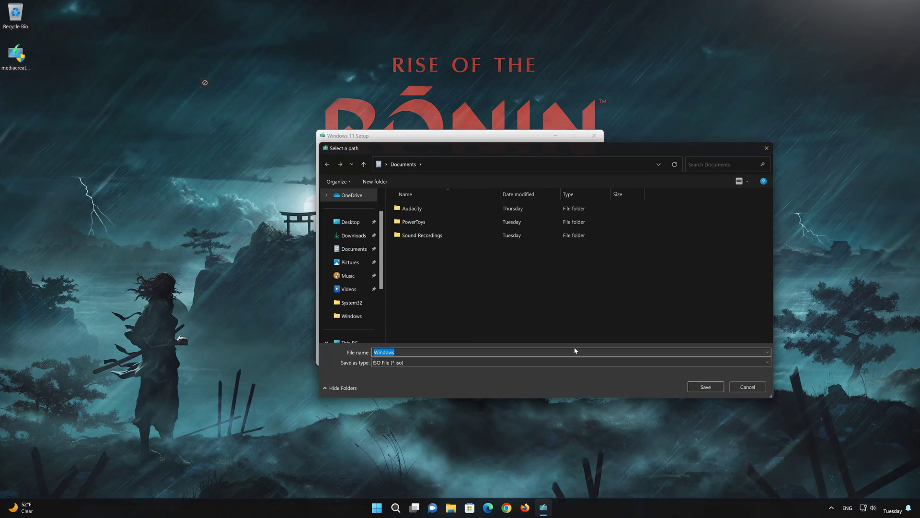
pyautogui.click(338, 223)
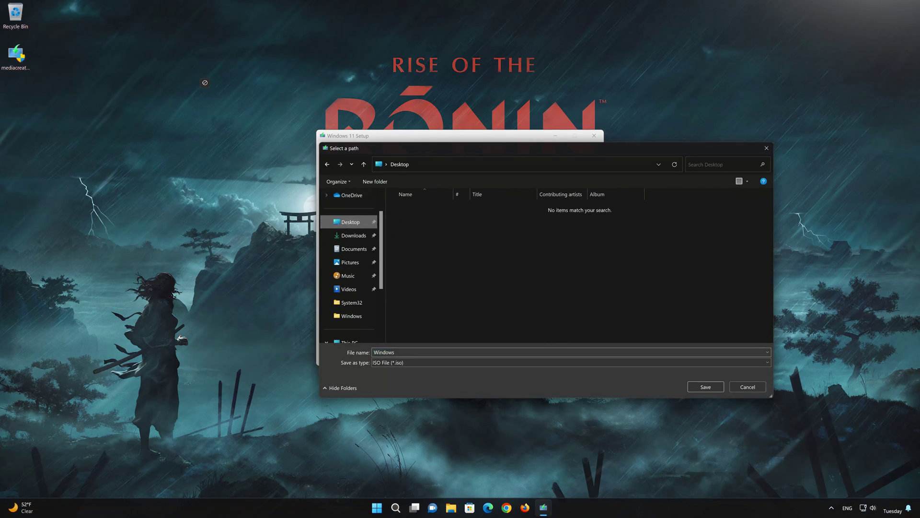
pyautogui.click(395, 352)
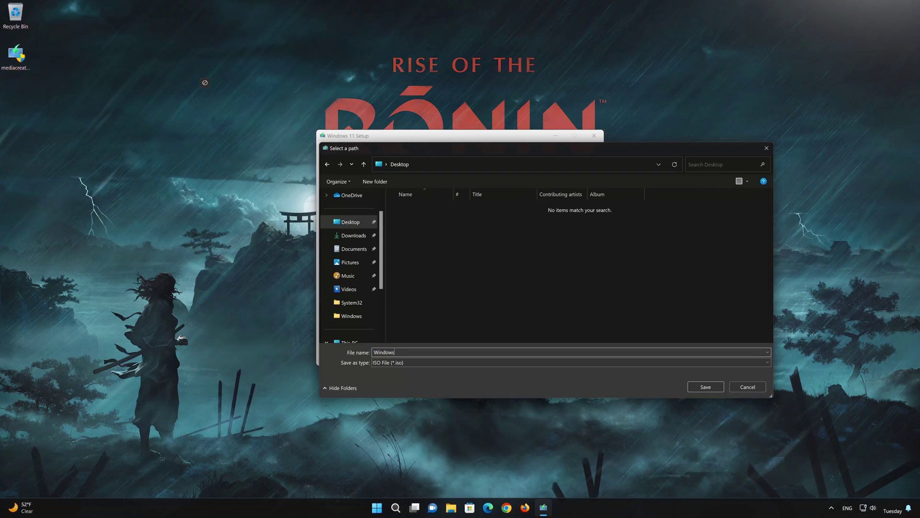
pyautogui.write('11')
pyautogui.click(713, 386)
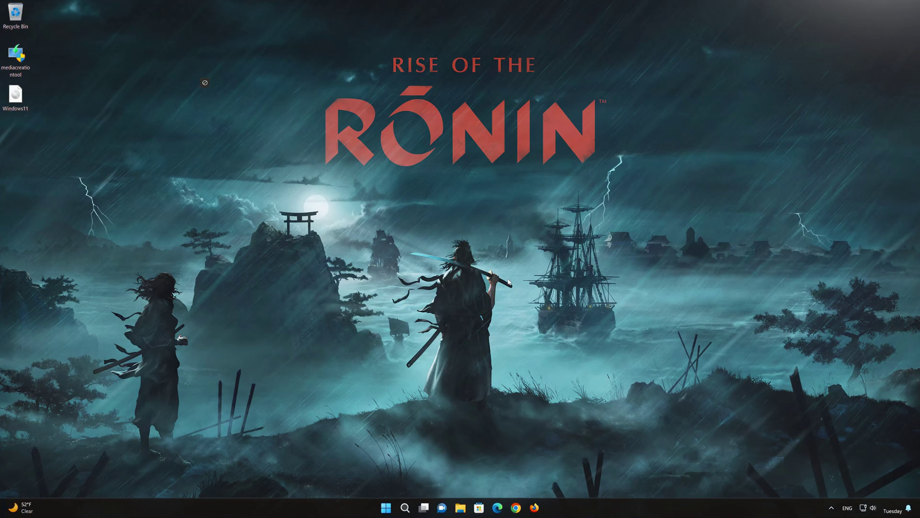
# Step: Open the Windows11 ISO from the desktop and run its setup application, allowing it to make changes
pyautogui.click(17, 99)
pyautogui.doubleClick(16, 99)
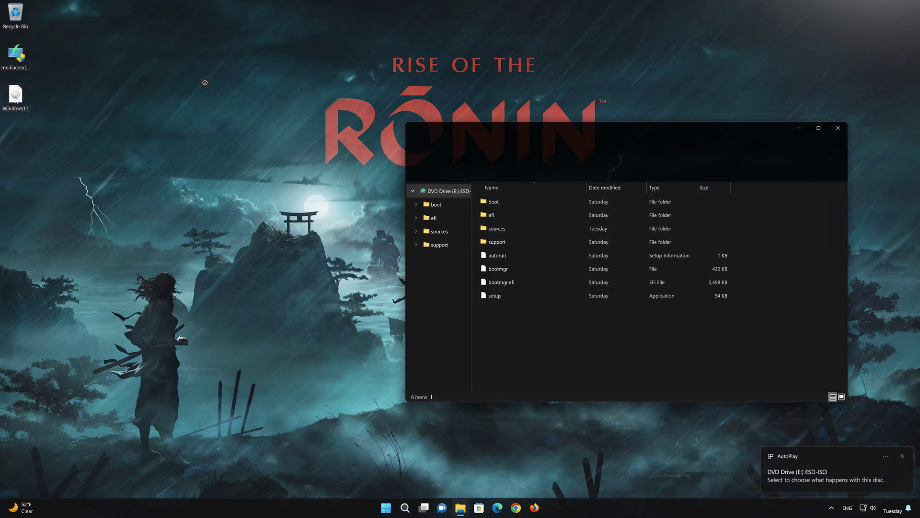
pyautogui.moveTo(559, 133); pyautogui.dragTo(467, 105)
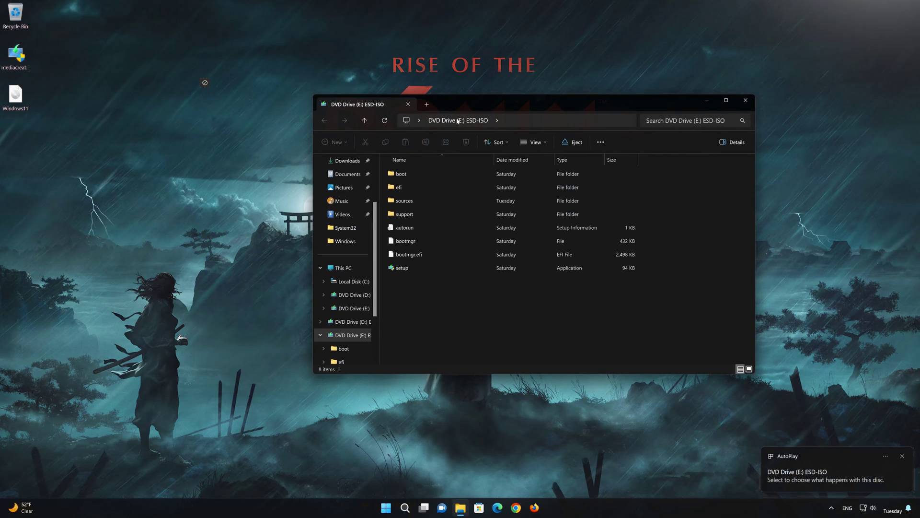
pyautogui.doubleClick(408, 268)
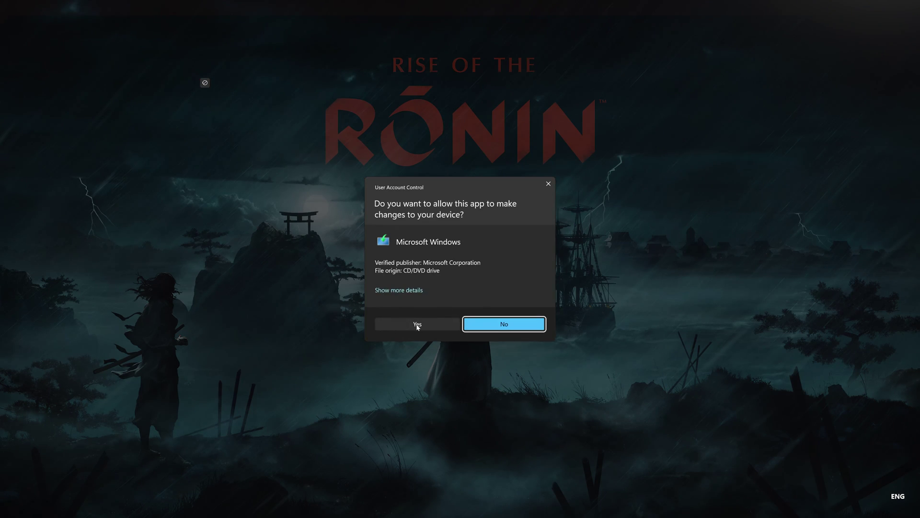
pyautogui.click(416, 325)
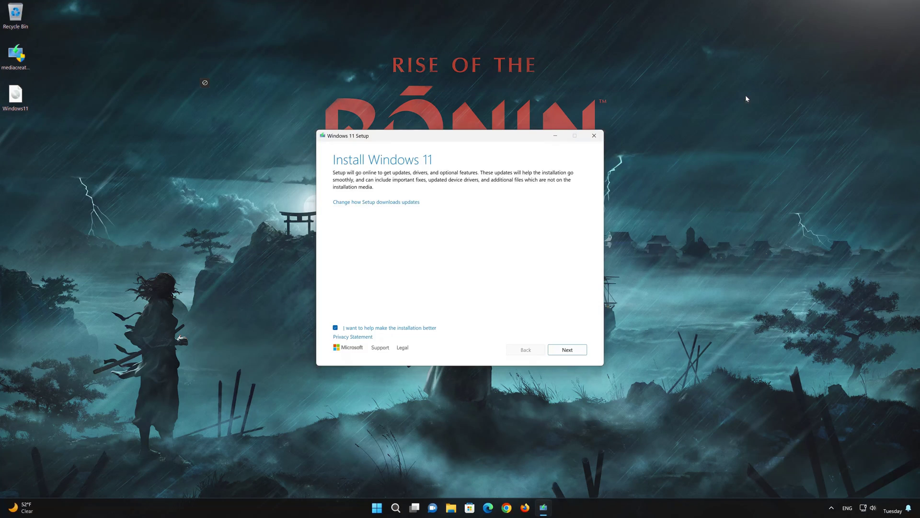
# Step: Proceed through Windows 11 Setup and start installing Windows 11 Pro, keeping personal files and apps
pyautogui.click(571, 354)
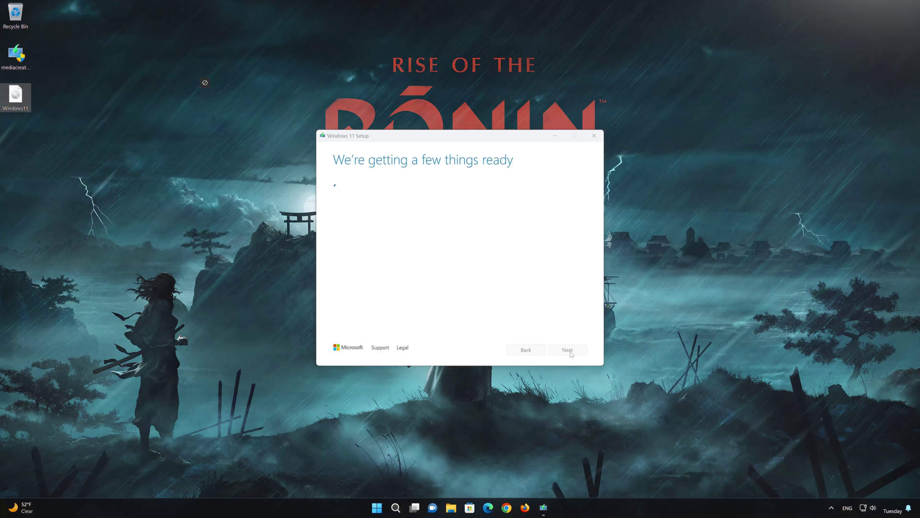
pyautogui.click(568, 350)
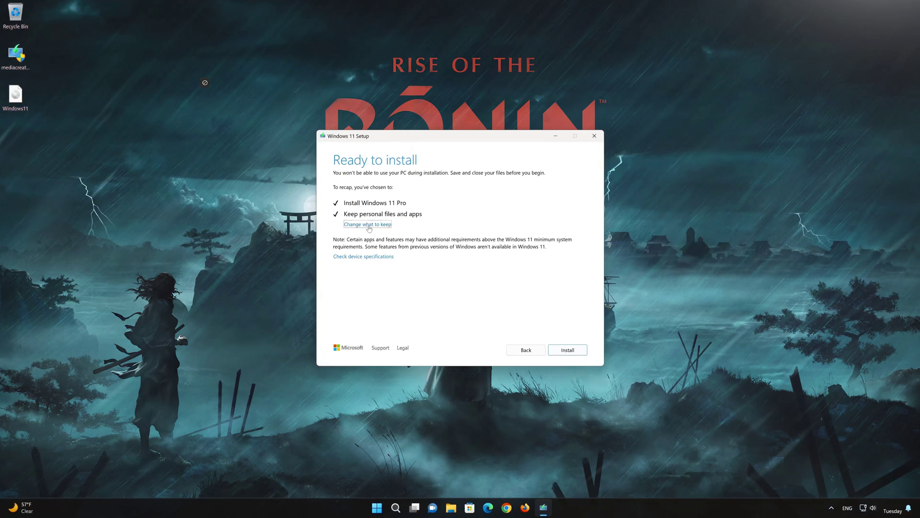
pyautogui.click(560, 353)
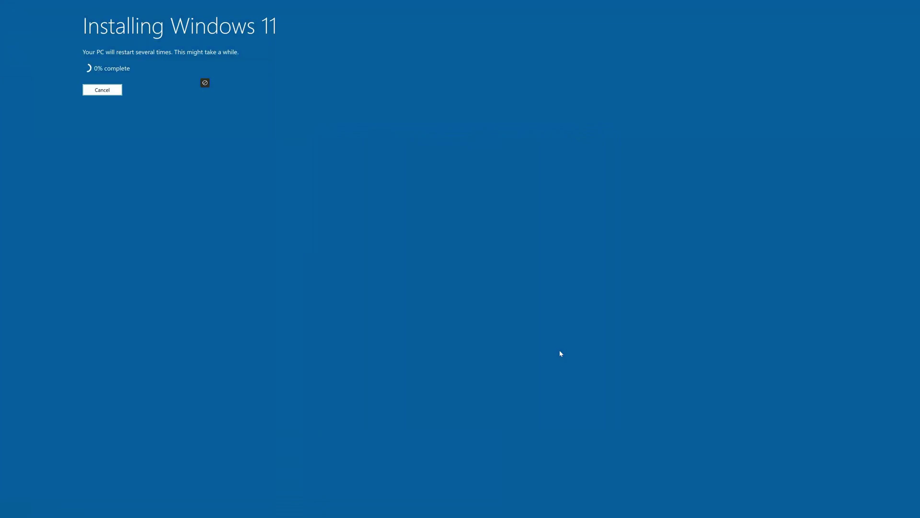